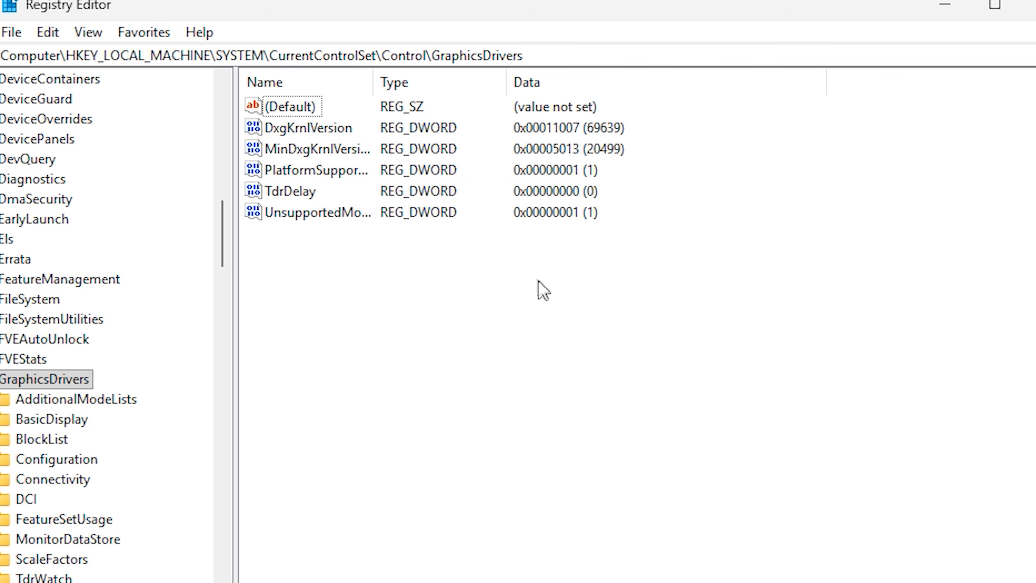
scroll(107, 327, "left", 3)
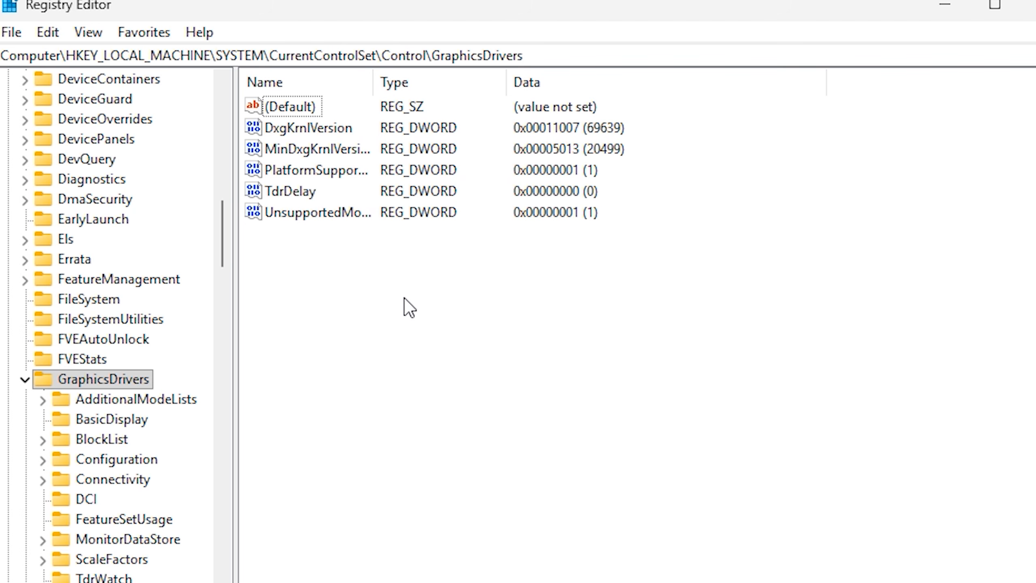
right_click(369, 282)
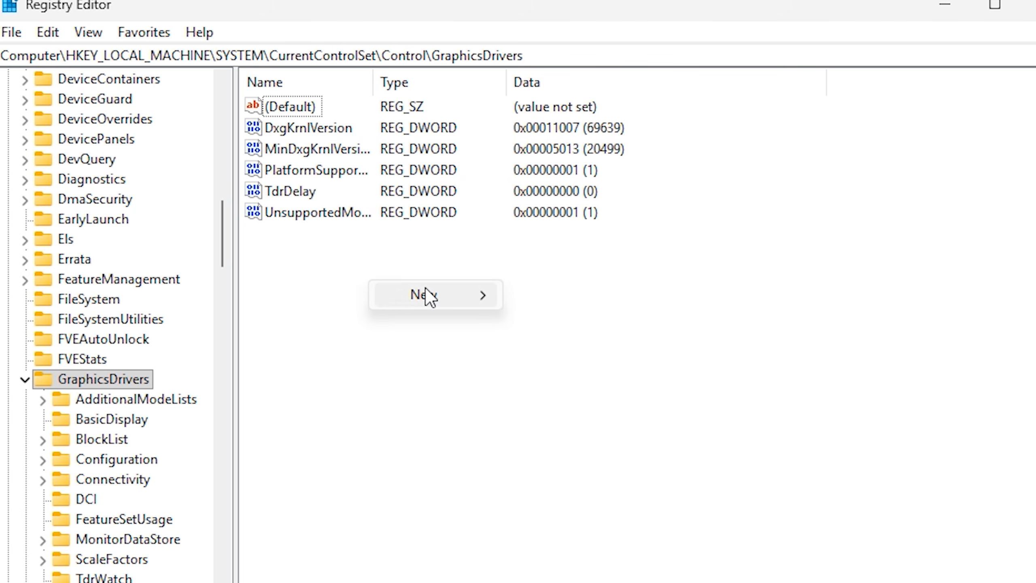
mouse_move(428, 296)
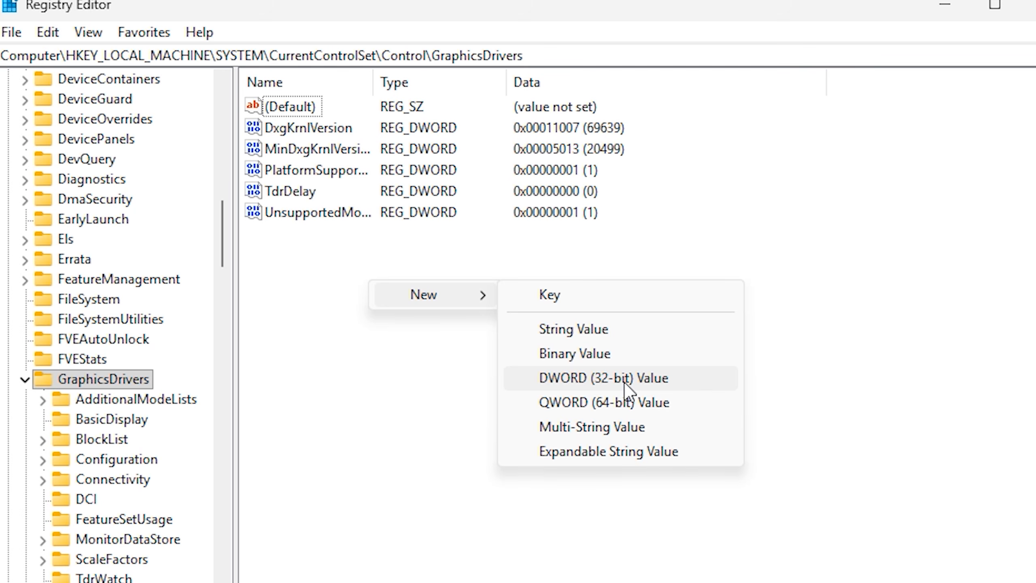
left_click(347, 254)
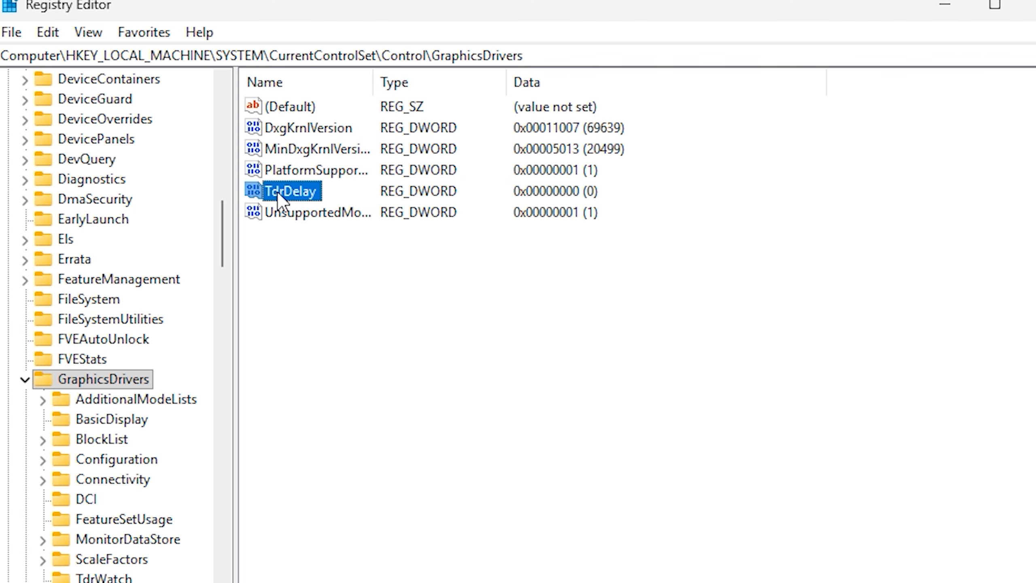
Set the TdrDelay value data in the GraphicsDrivers key to 10 with hexadecimal base
double_click(277, 191)
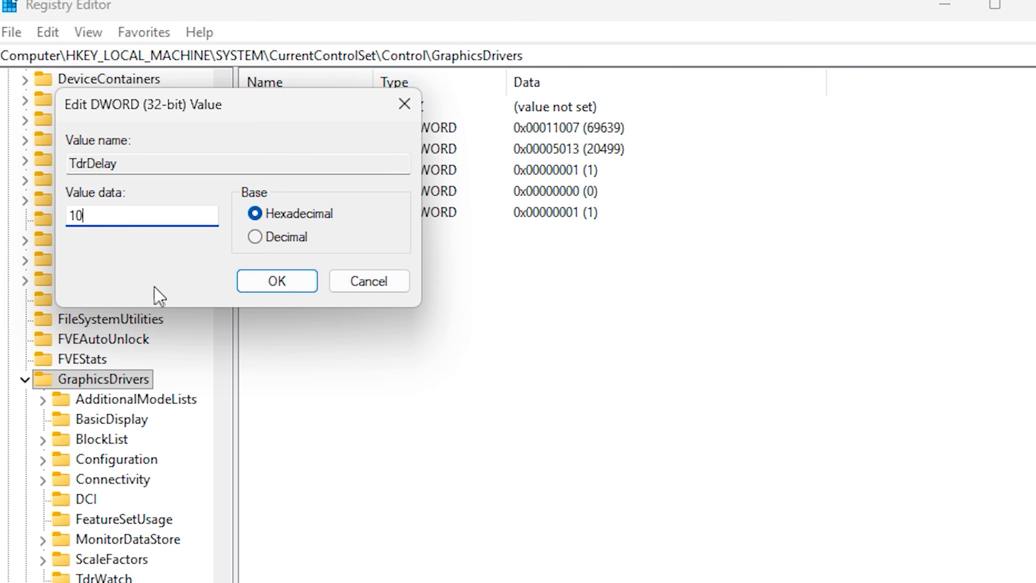
left_click(266, 286)
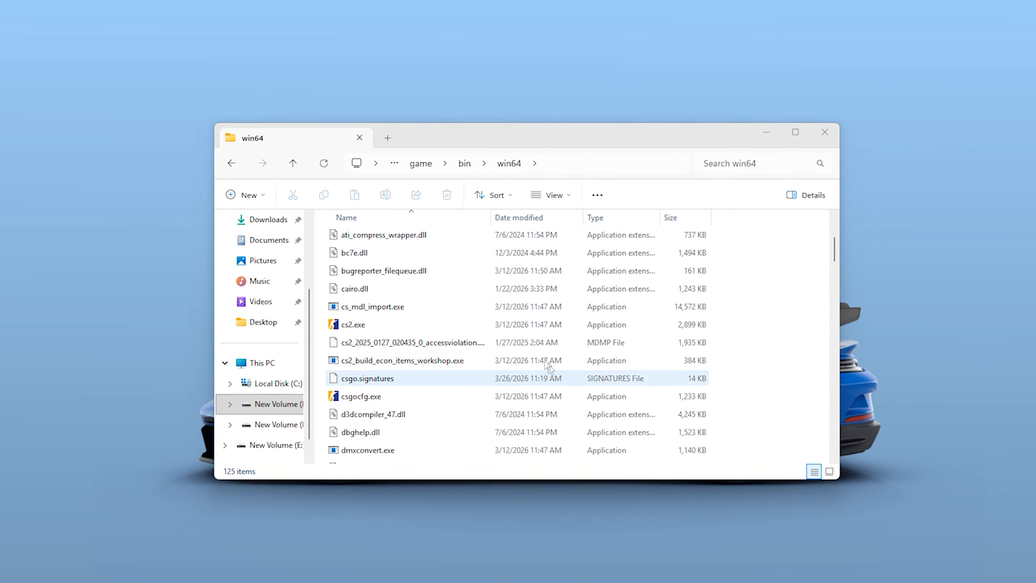
Turn on Disable full-screen optimisations in the compatibility properties of cs2.exe in the win64 folder
left_click(370, 329)
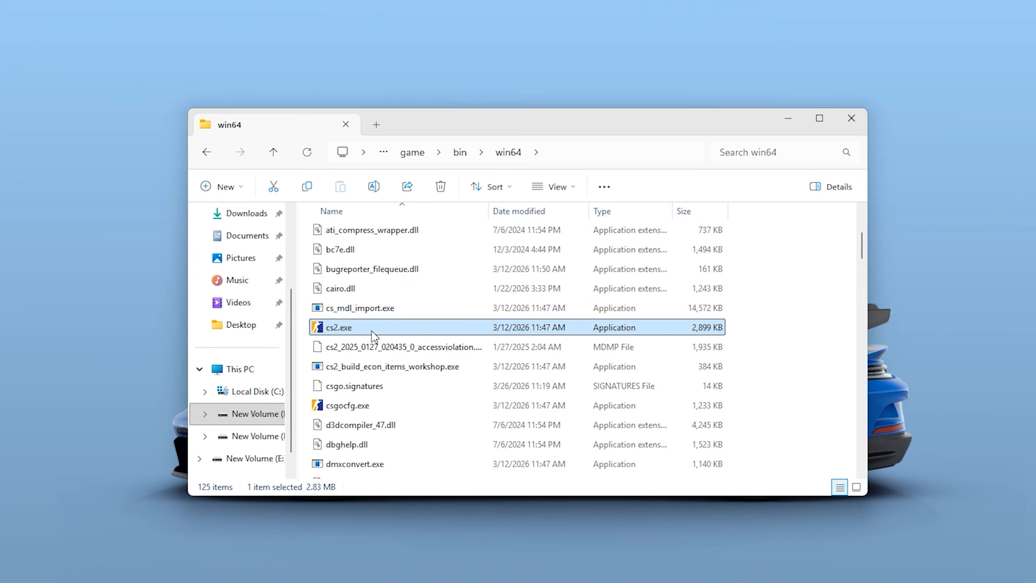
right_click(368, 332)
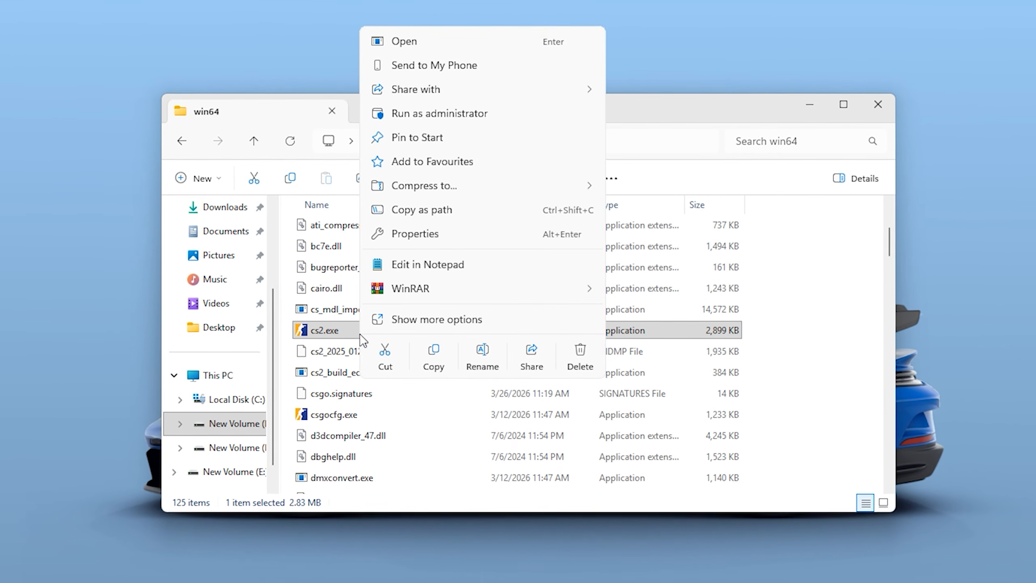
left_click(423, 233)
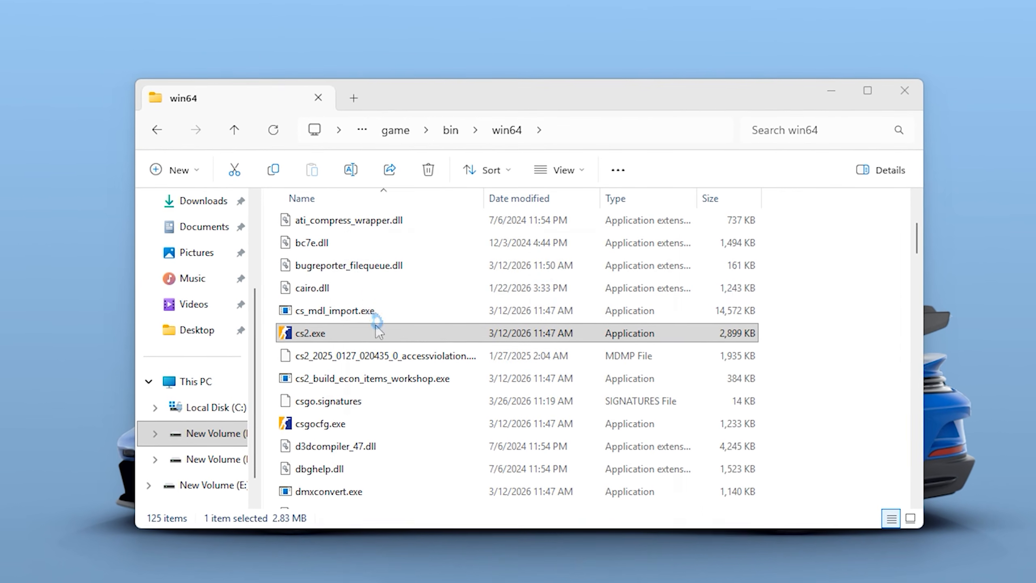
left_click_drag(489, 237, 478, 77)
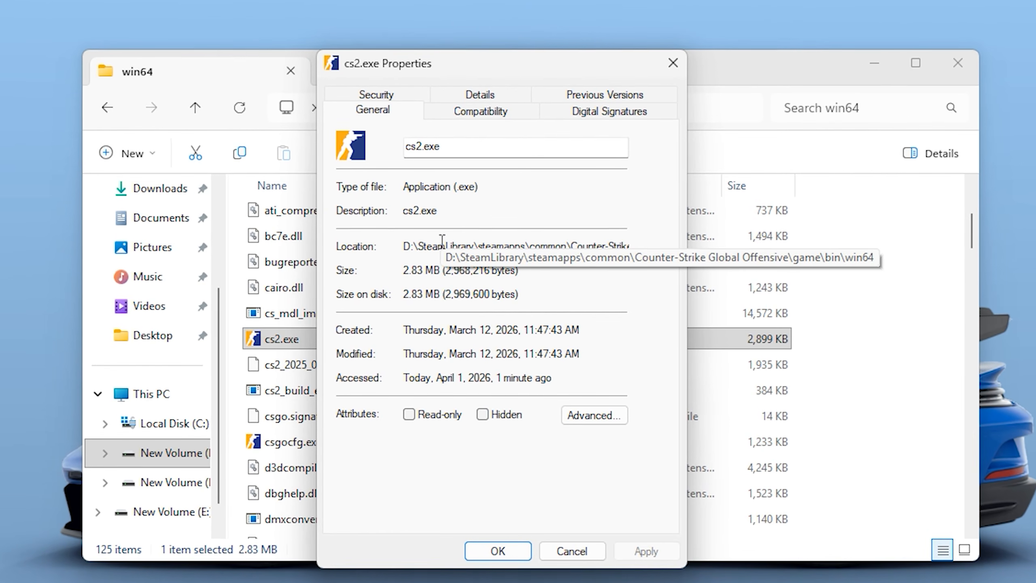
left_click(485, 109)
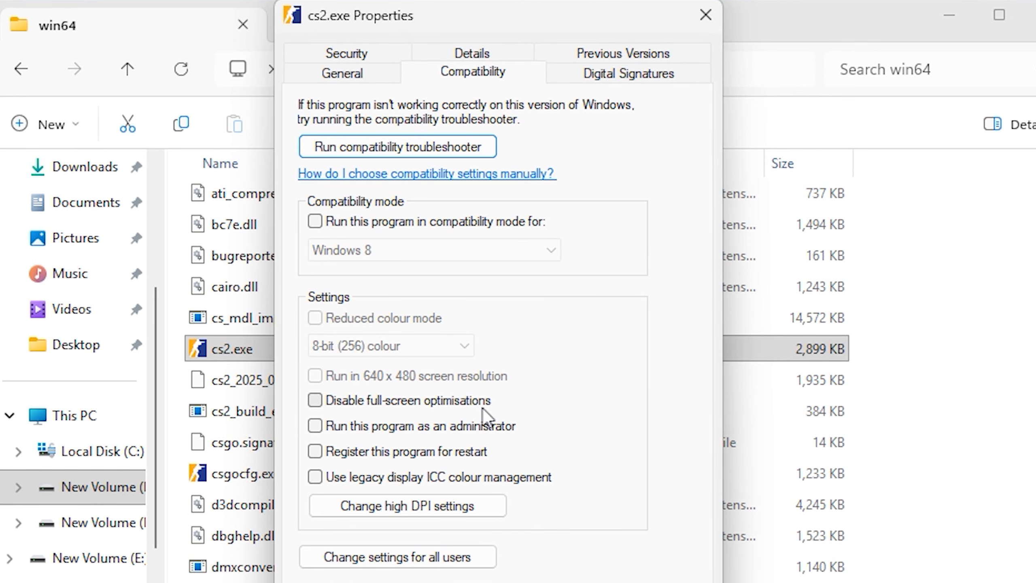
left_click(315, 400)
left_click(468, 581)
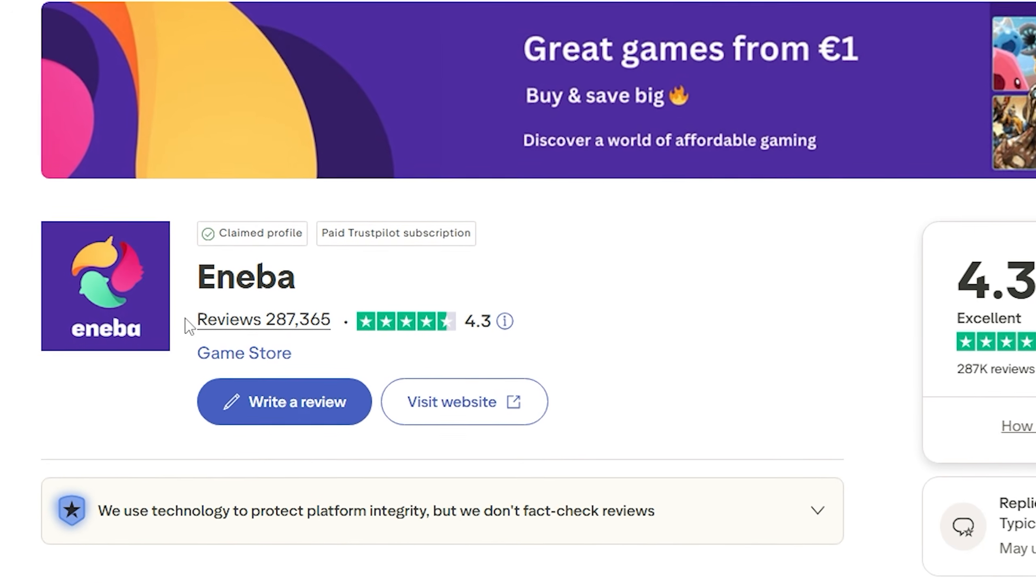
Look over Eneba's Trustpilot rating and browse through its customer reviews
left_click_drag(192, 323, 307, 340)
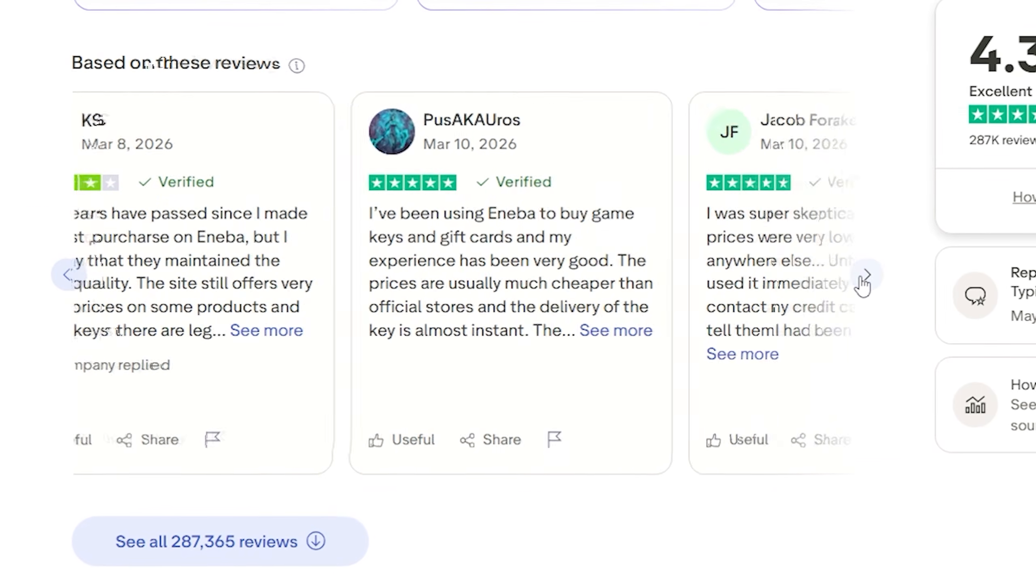
left_click(865, 277)
left_click(865, 276)
left_click(864, 277)
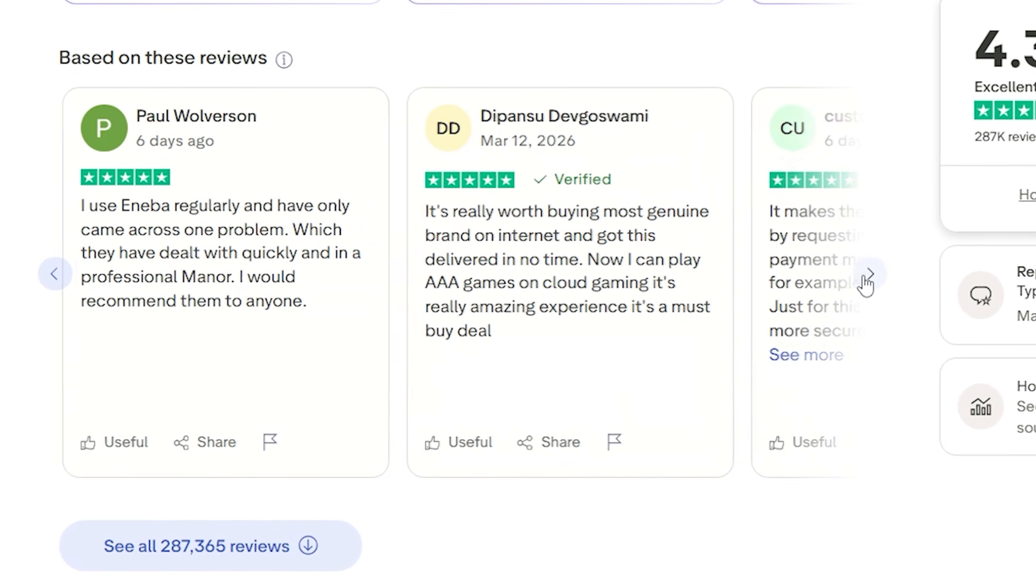
left_click(864, 278)
left_click(867, 280)
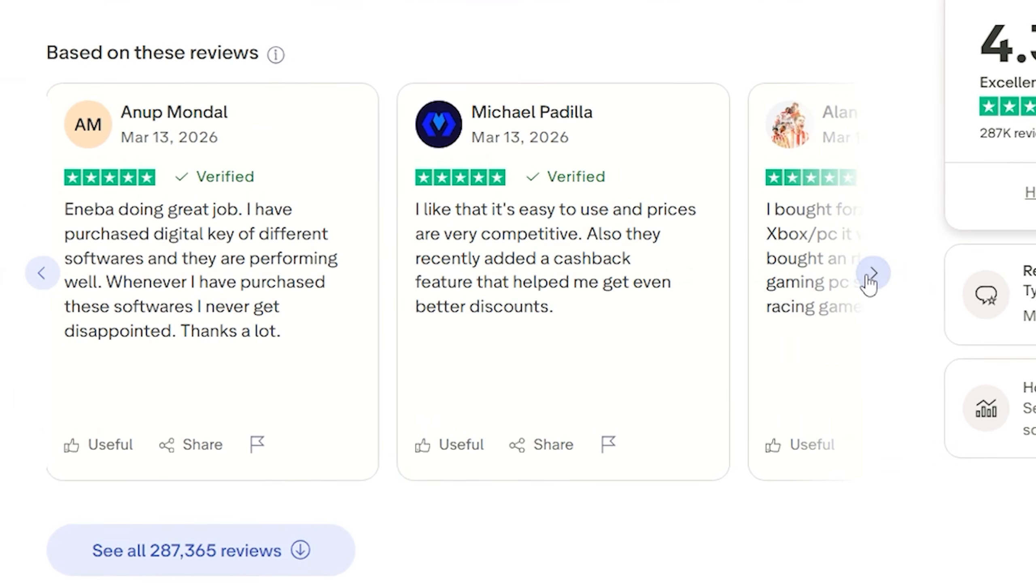
left_click(869, 282)
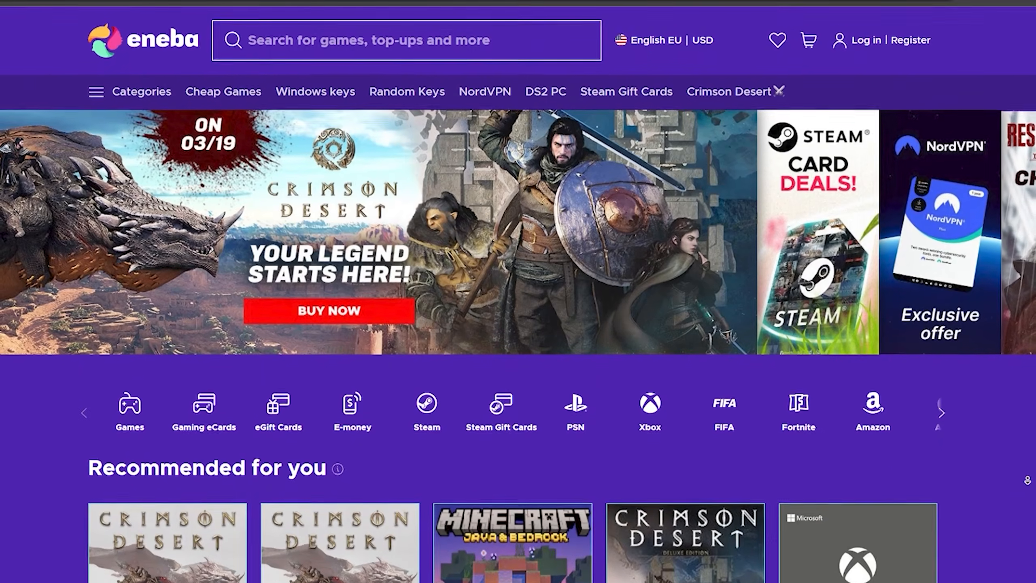
Browse the Eneba store and view the offers for the Crimson Desert Deluxe Edition Steam Key (PC) GLOBAL
scroll(518, 332, "down", 5)
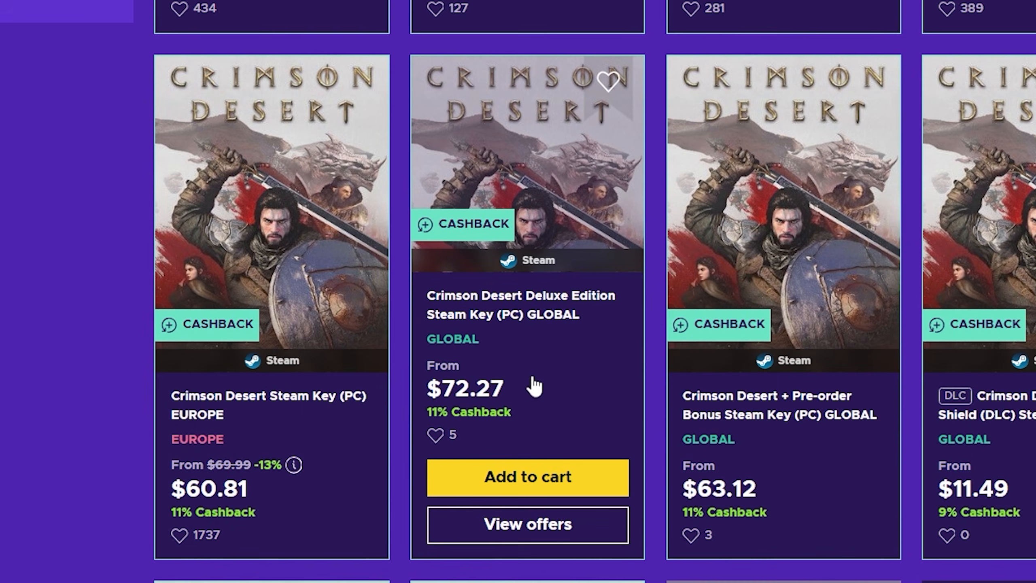
left_click(514, 520)
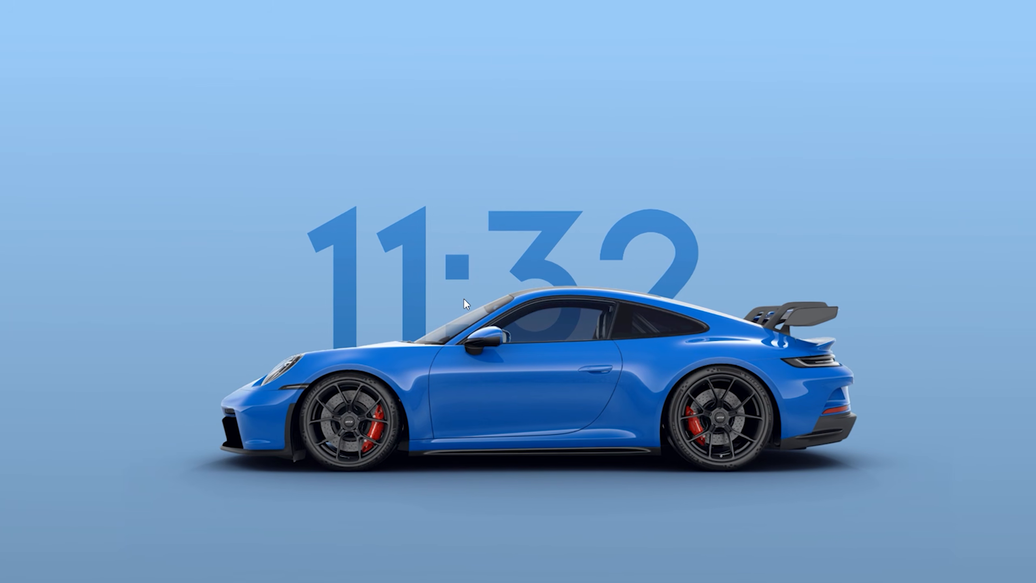
Open Task Manager and examine the running processes for background apps such as Steam, Discord and Google Chrome
key("ctrl+shift+Escape")
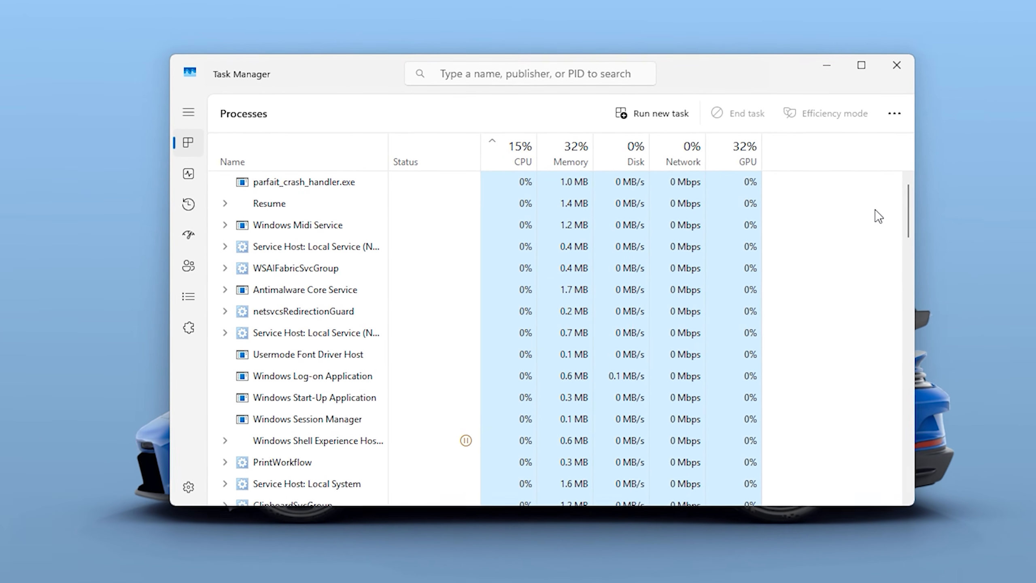
left_click_drag(901, 211, 933, 448)
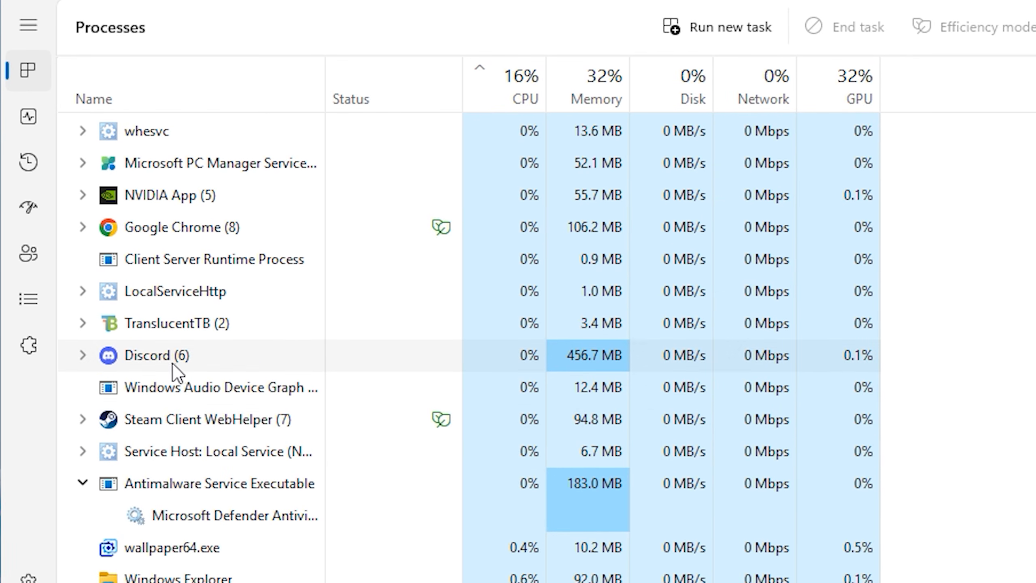
scroll(229, 452, "down", 3)
scroll(227, 466, "up", 5)
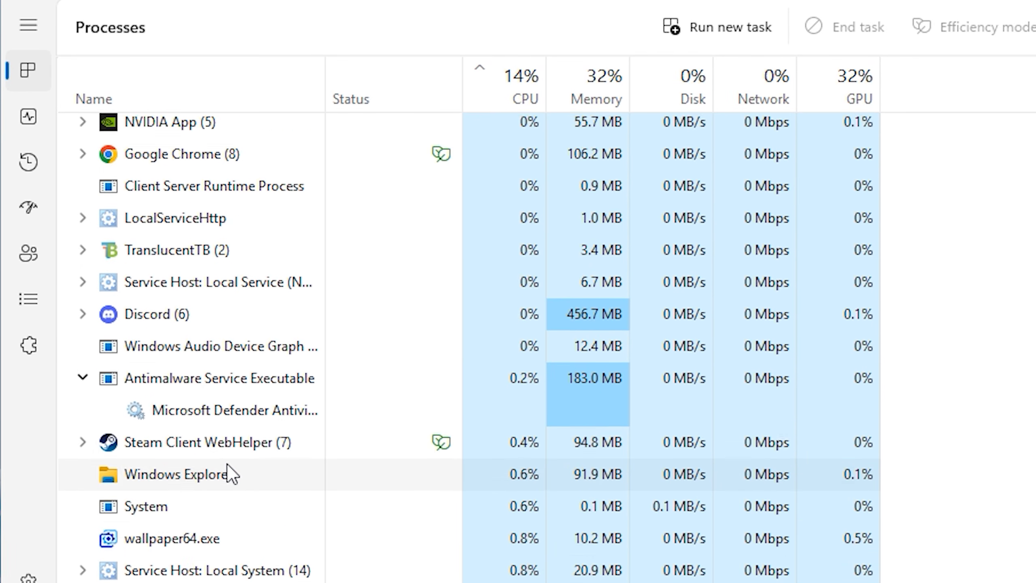
scroll(227, 464, "up", 1)
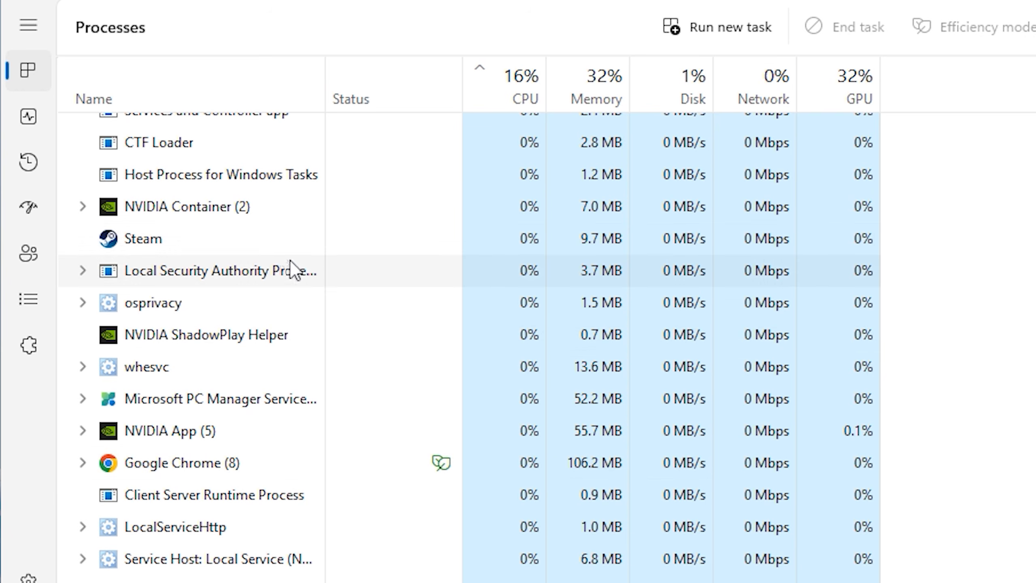
left_click(241, 247)
scroll(203, 251, "up", 1)
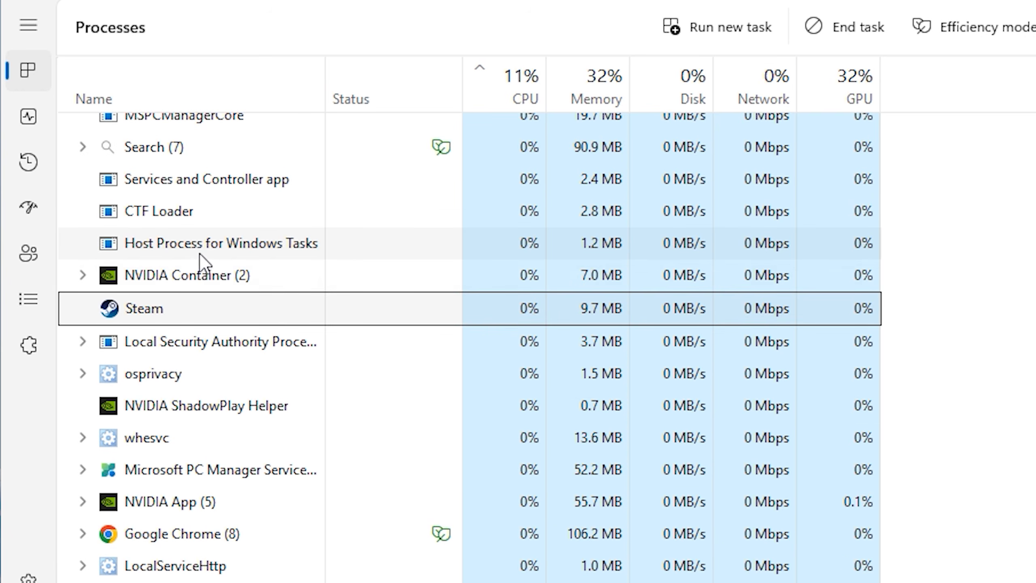
scroll(167, 315, "up", 1)
scroll(168, 316, "down", 2)
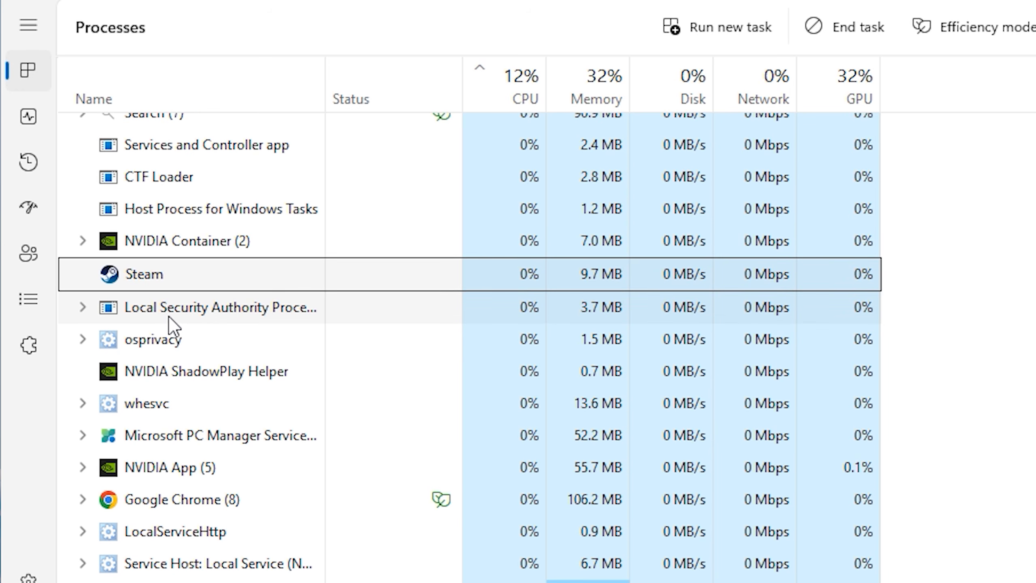
scroll(168, 316, "down", 1)
scroll(168, 316, "down", 1)
Expand the Google Chrome and LocalServiceHttp process groups and inspect the services under Service Host: Local Service
left_click(138, 241)
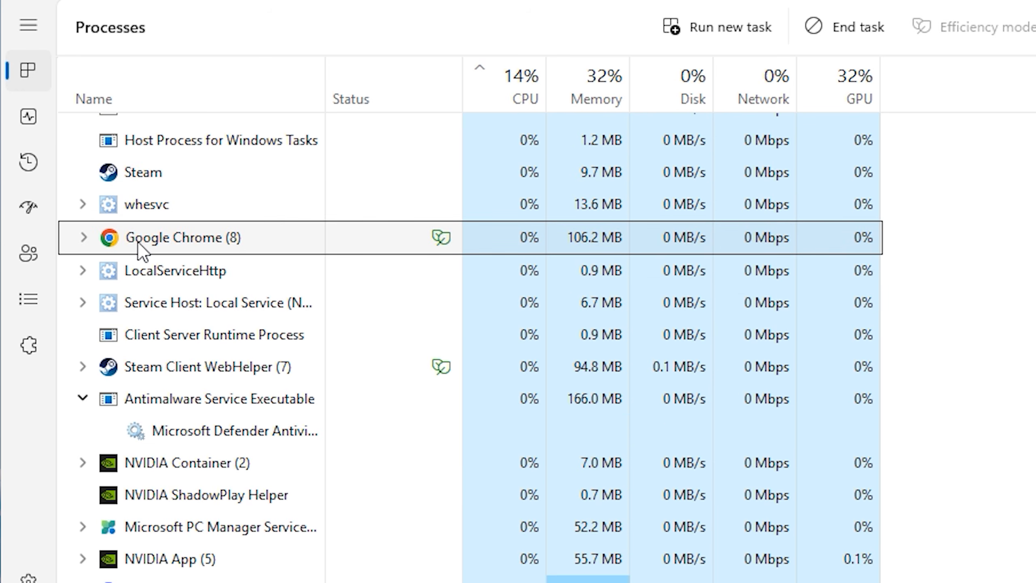
left_click(84, 244)
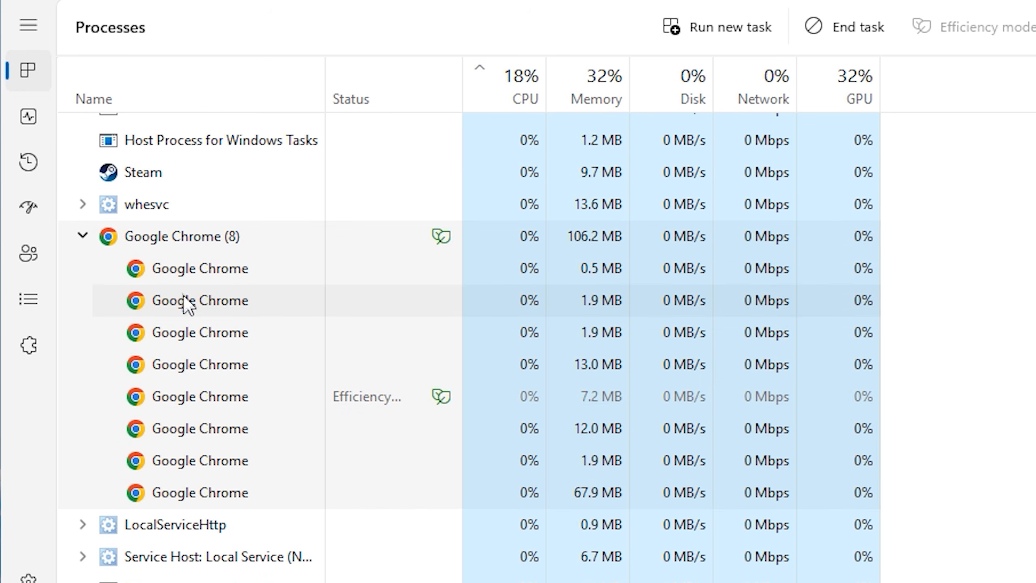
left_click(81, 241)
left_click(83, 241)
scroll(79, 240, "down", 1)
left_click(82, 237)
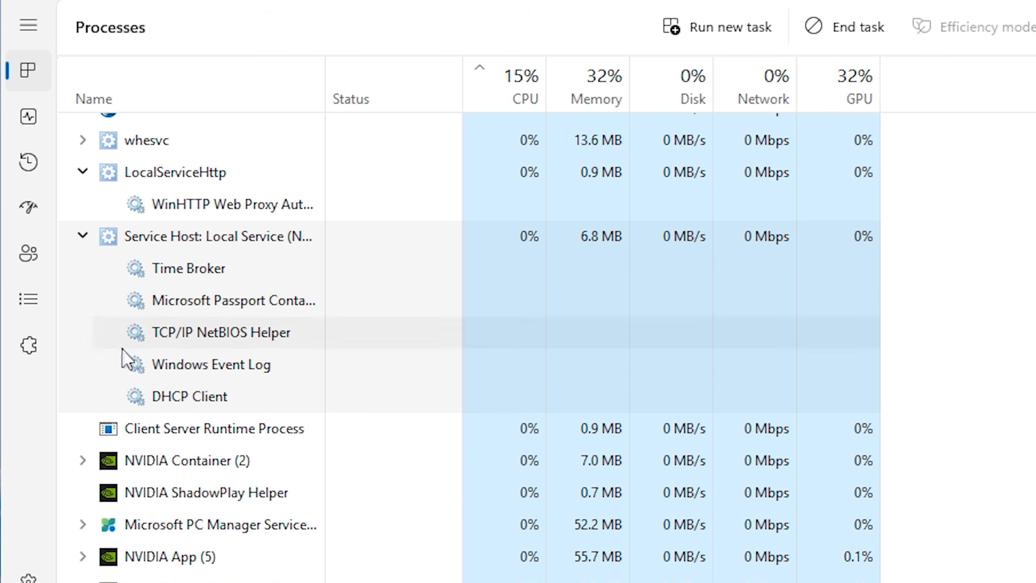
left_click(83, 237)
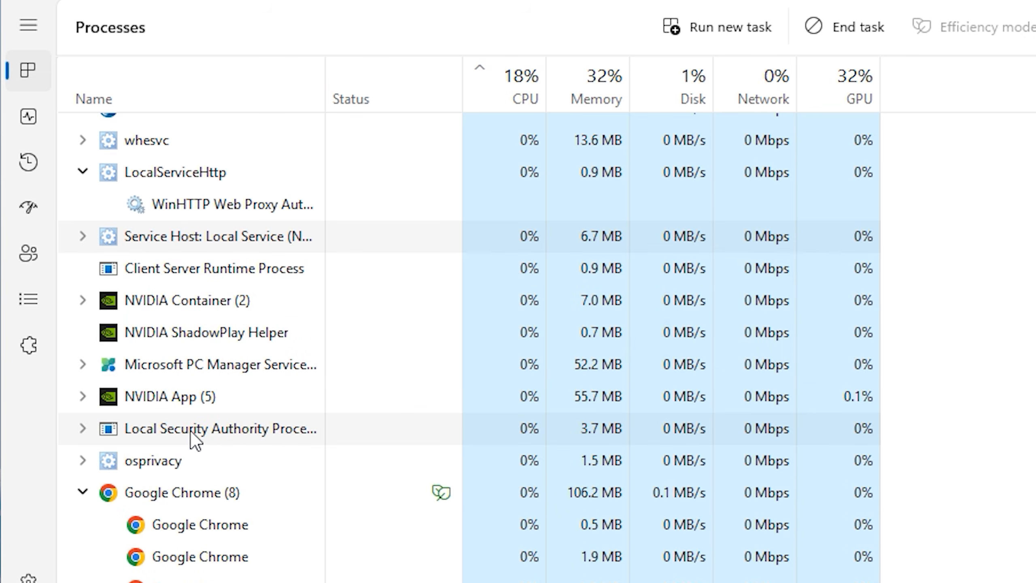
End the Discord task
scroll(185, 434, "down", 5)
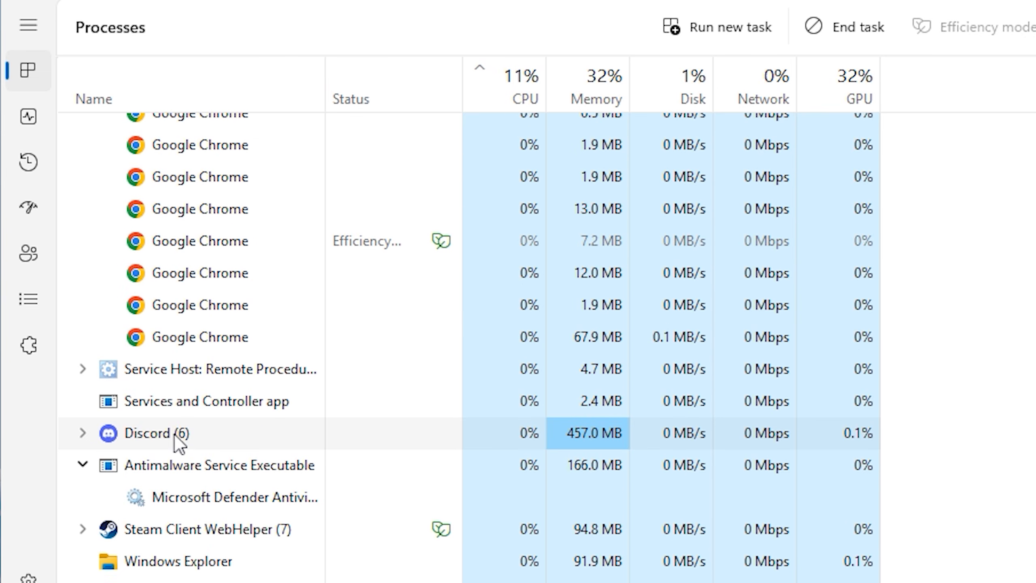
right_click(193, 435)
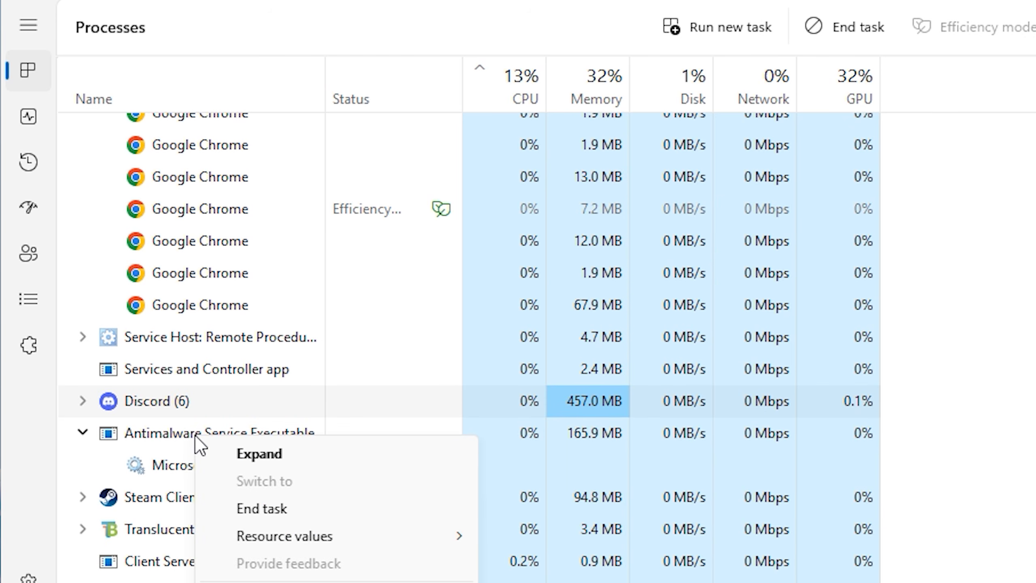
left_click(284, 506)
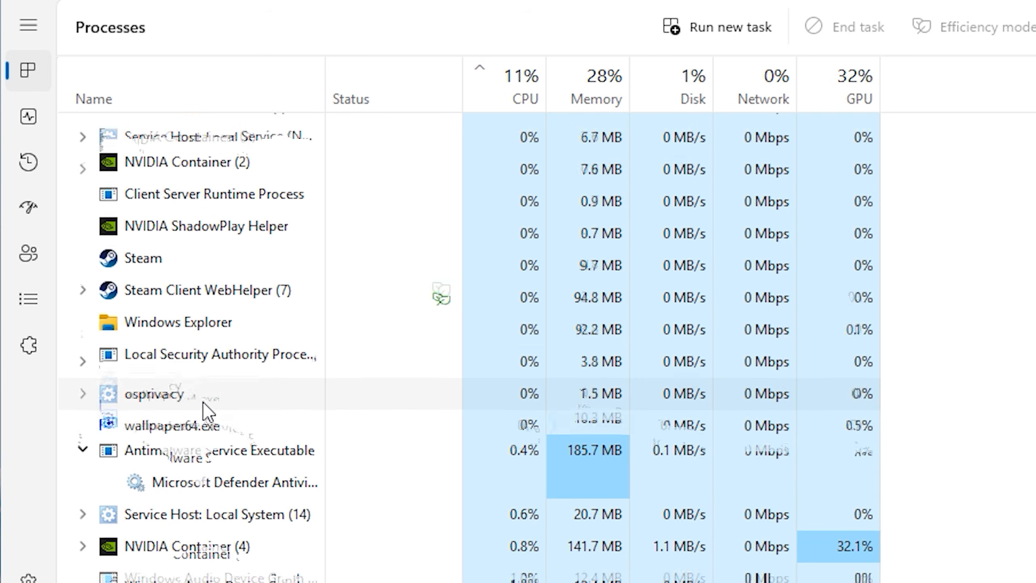
Collapse the Google Chrome process group and look through the remaining running processes
scroll(202, 404, "down", 2)
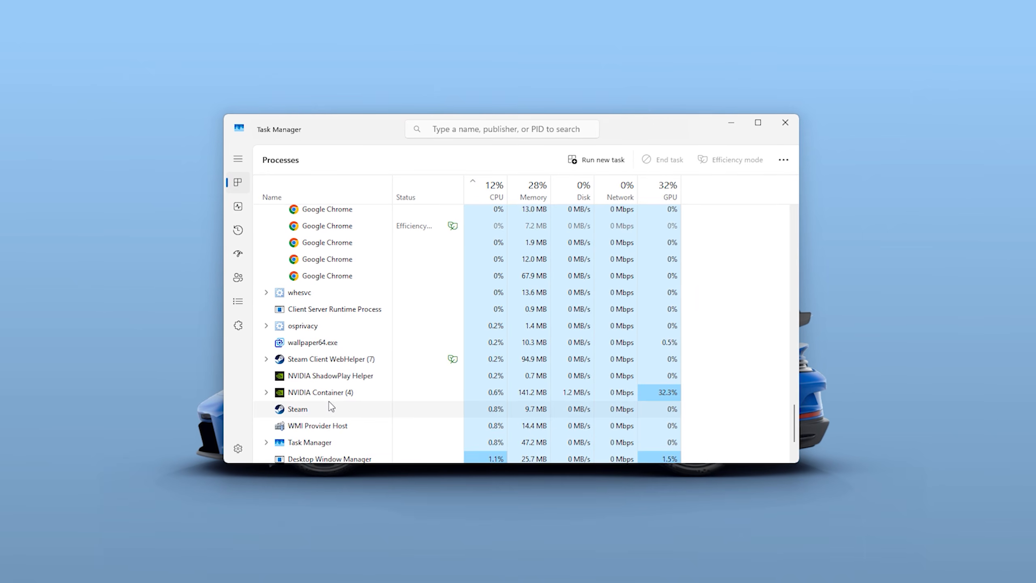
left_click(264, 281)
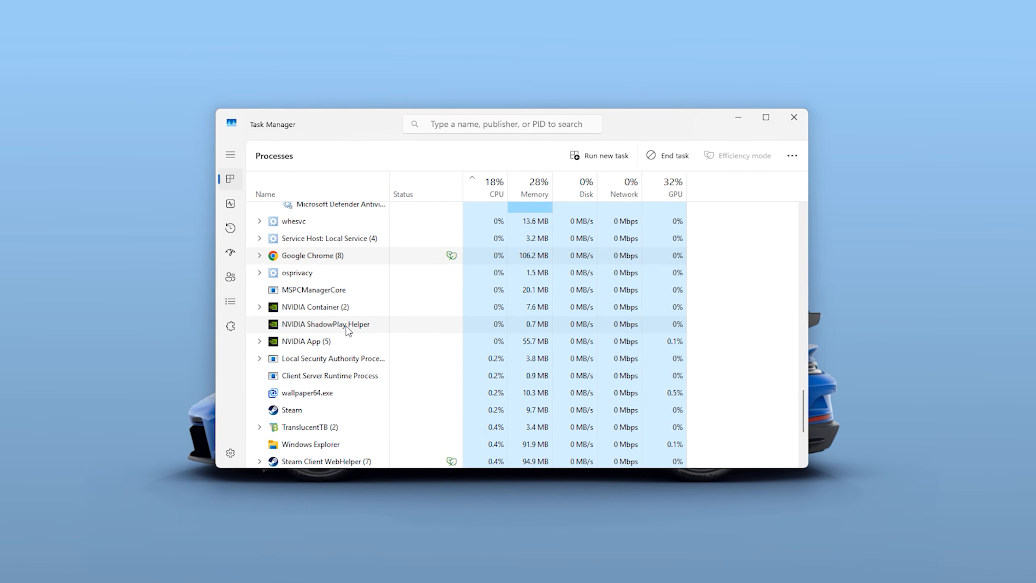
scroll(346, 330, "up", 6)
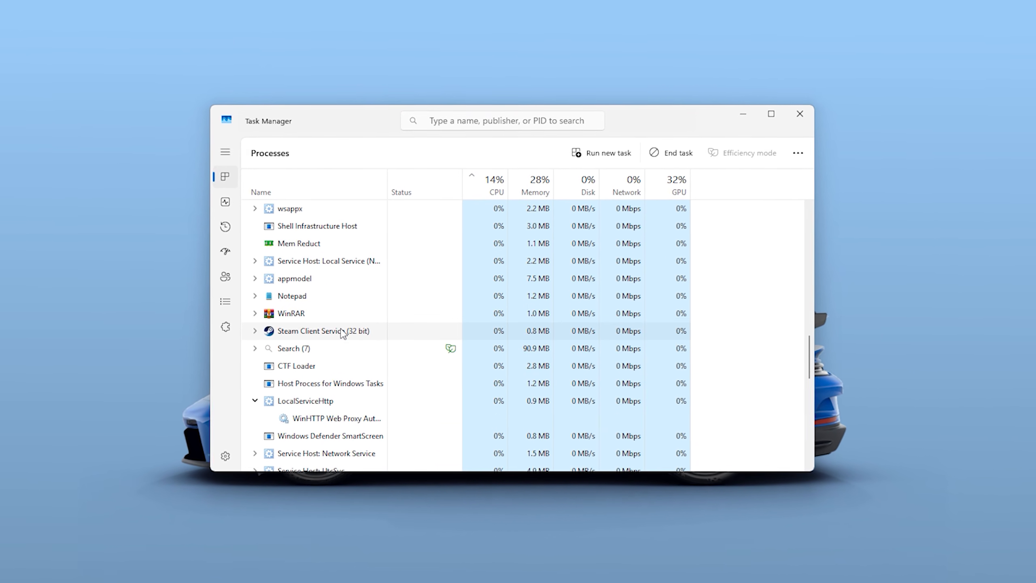
scroll(342, 332, "up", 2)
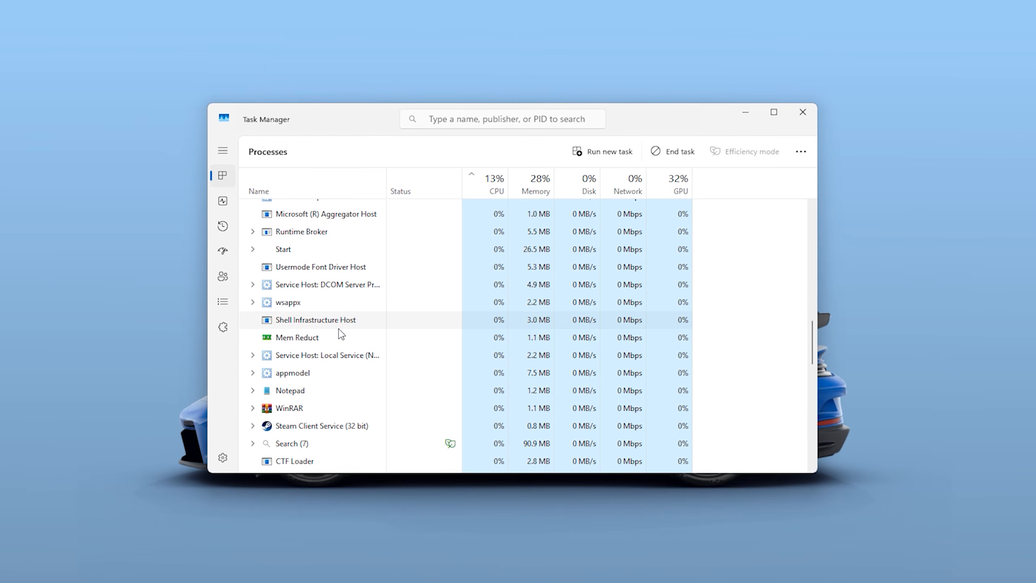
End the WinRAR task and look back through the remaining running processes
right_click(296, 410)
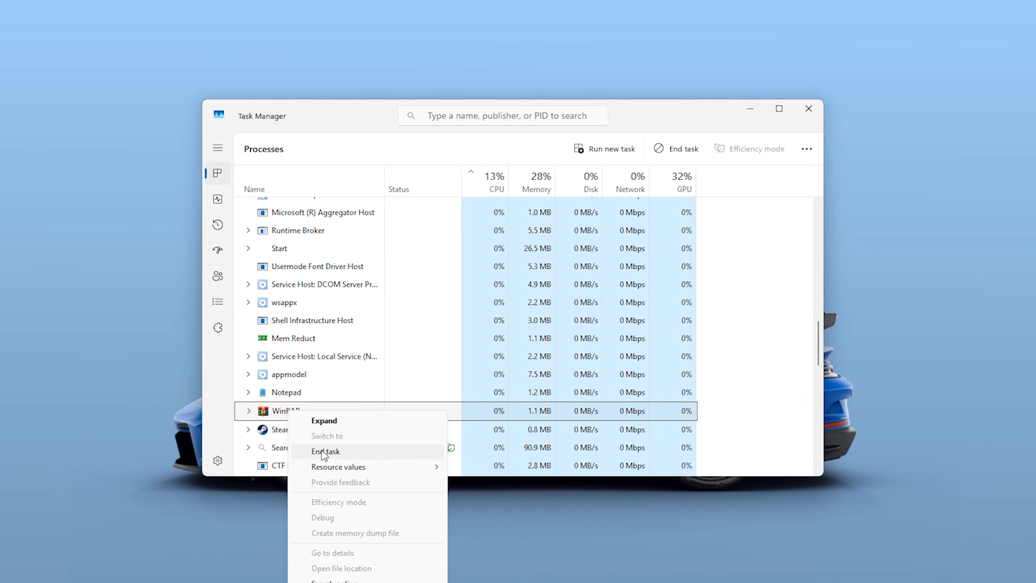
left_click(327, 449)
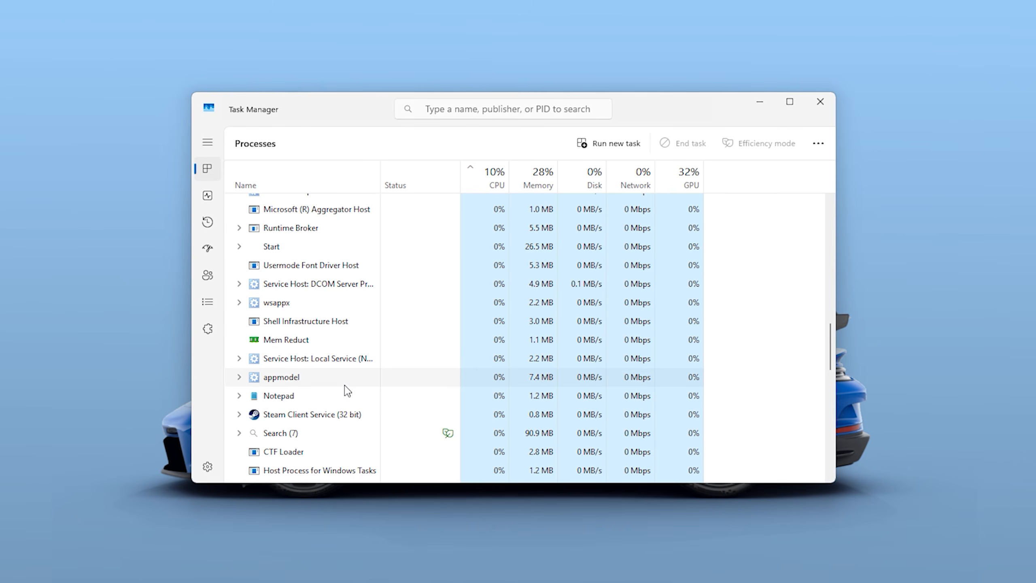
scroll(348, 390, "up", 3)
scroll(346, 391, "up", 5)
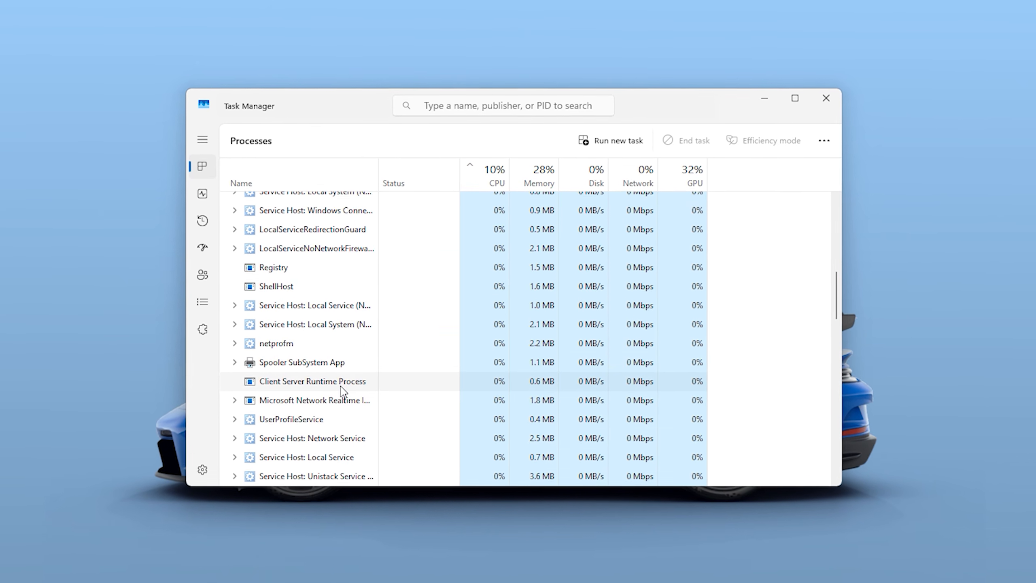
scroll(342, 392, "up", 5)
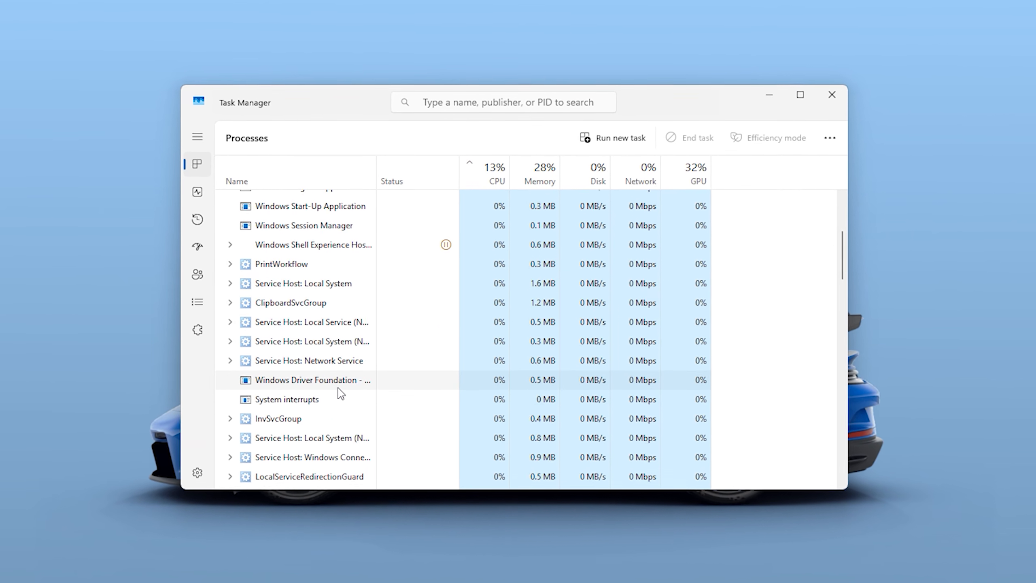
scroll(334, 392, "up", 1)
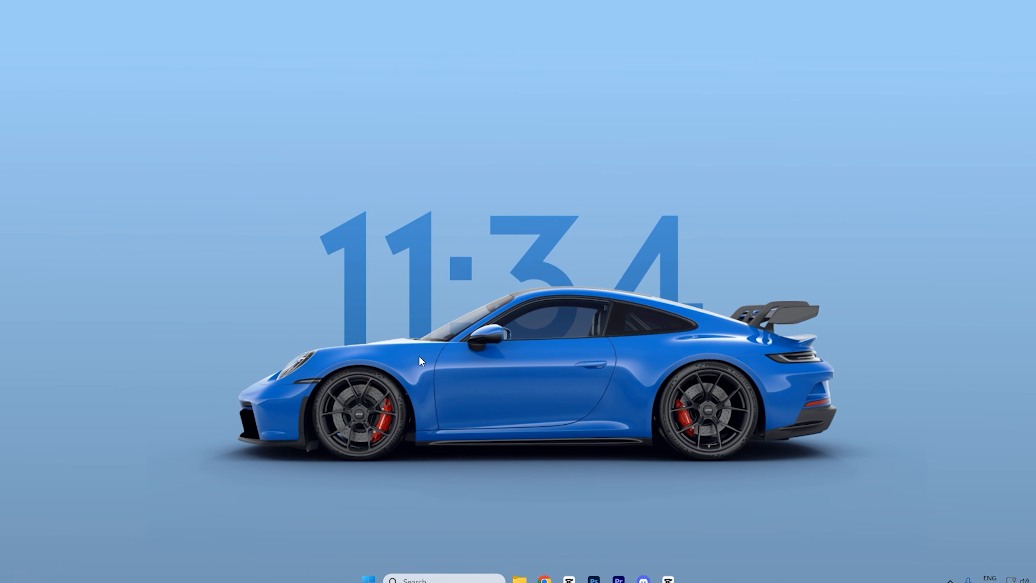
Search Windows for "power plan" and open the advanced power settings of the Bitsum Highest Performance plan
key("super")
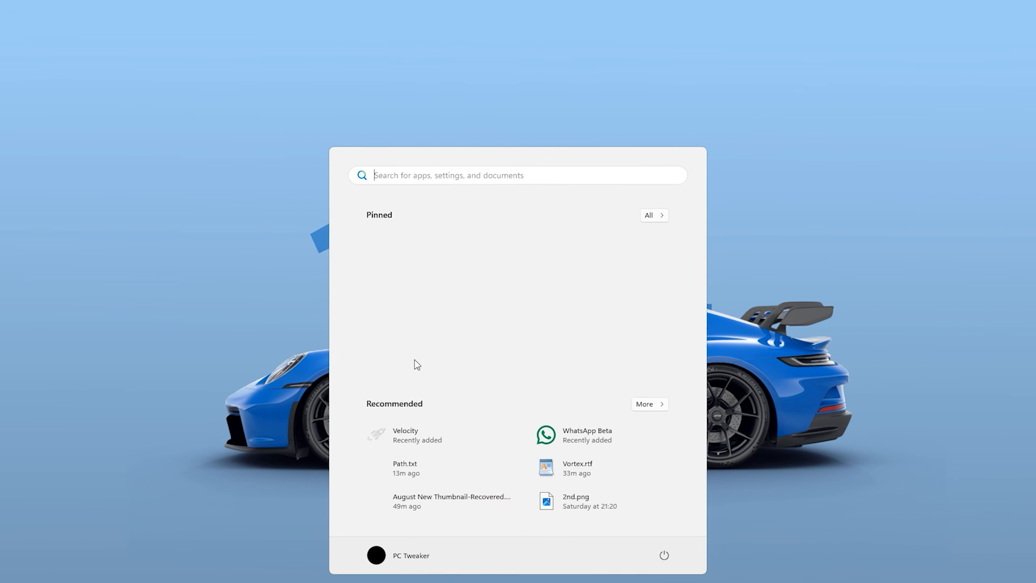
type("power plan")
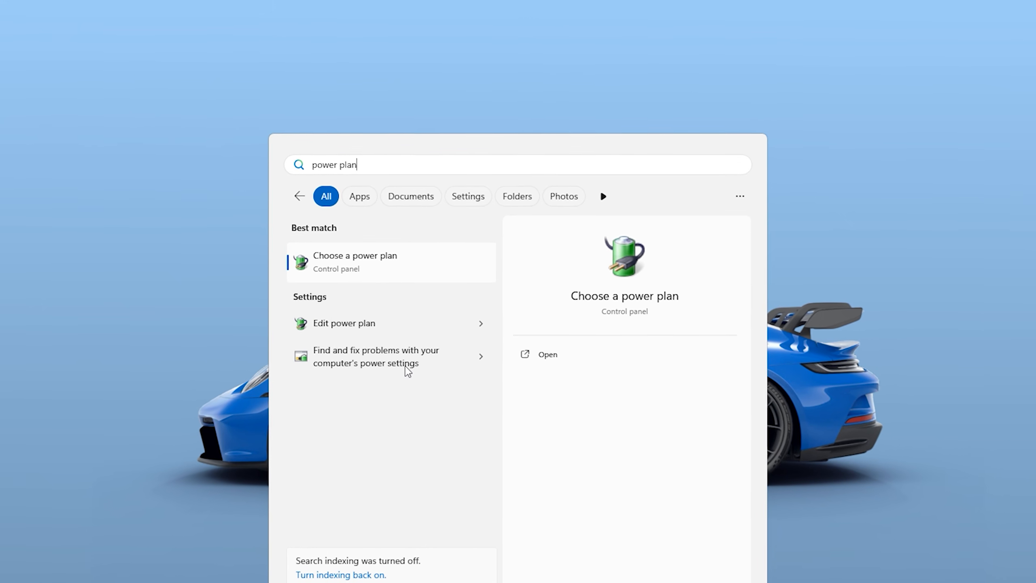
left_click(395, 263)
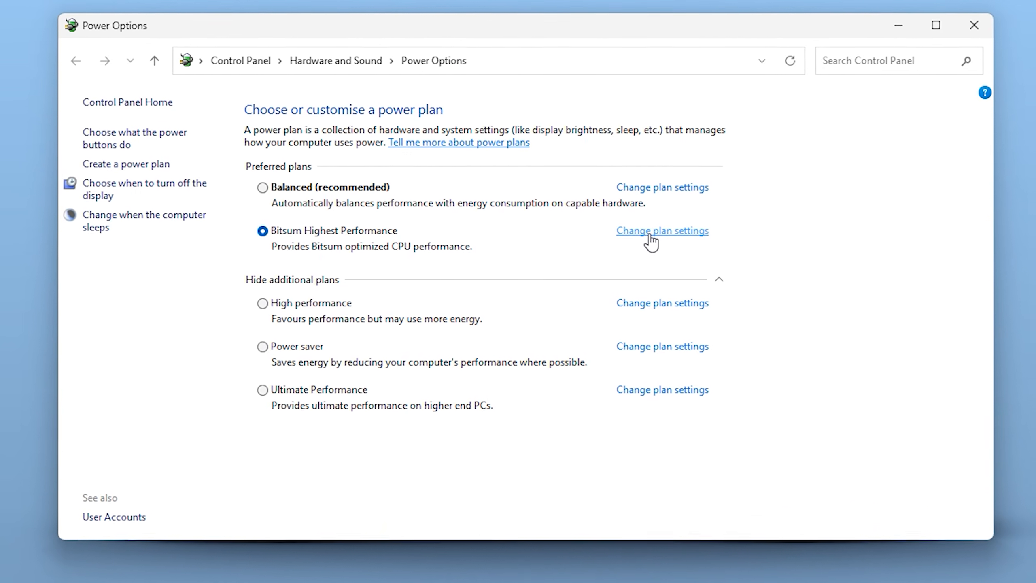
left_click(650, 232)
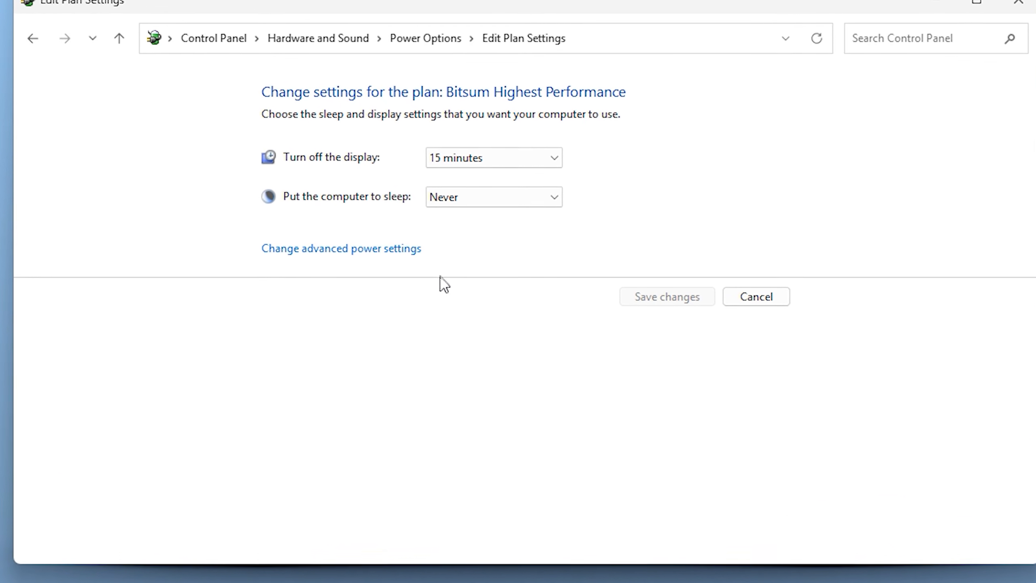
left_click(305, 249)
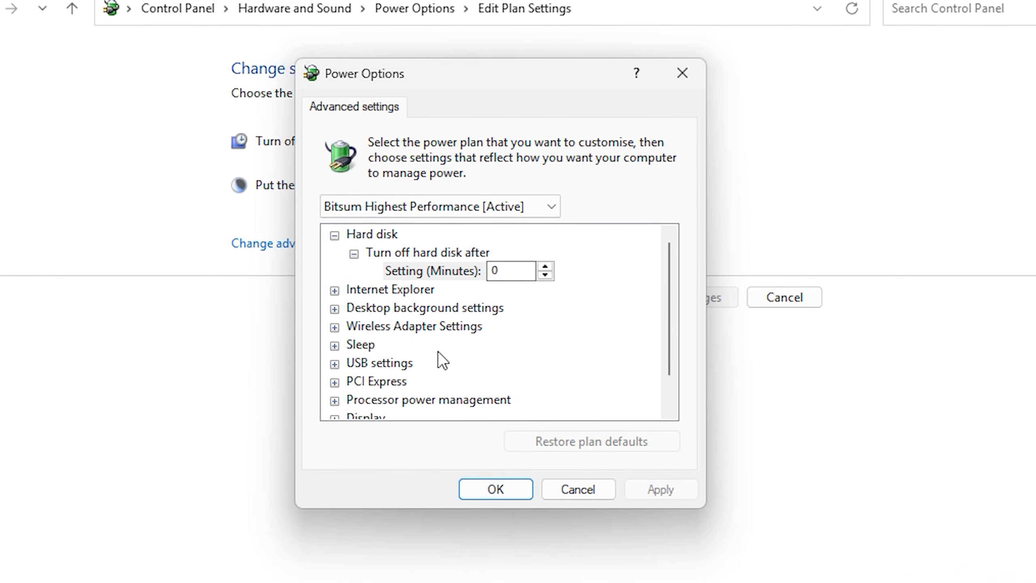
Set Link State Power Management under PCI Express to Off
scroll(434, 353, "down", 1)
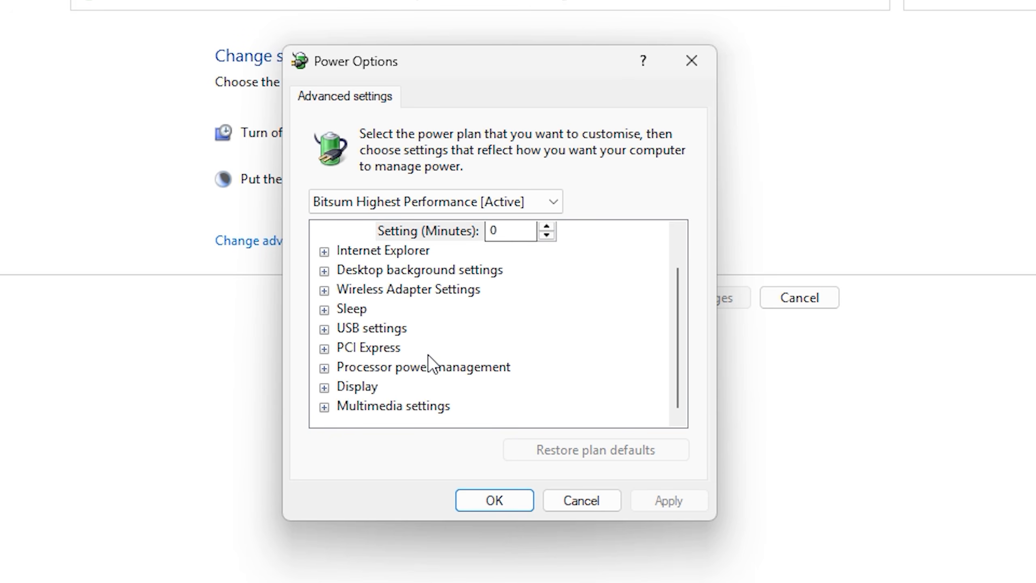
left_click(348, 349)
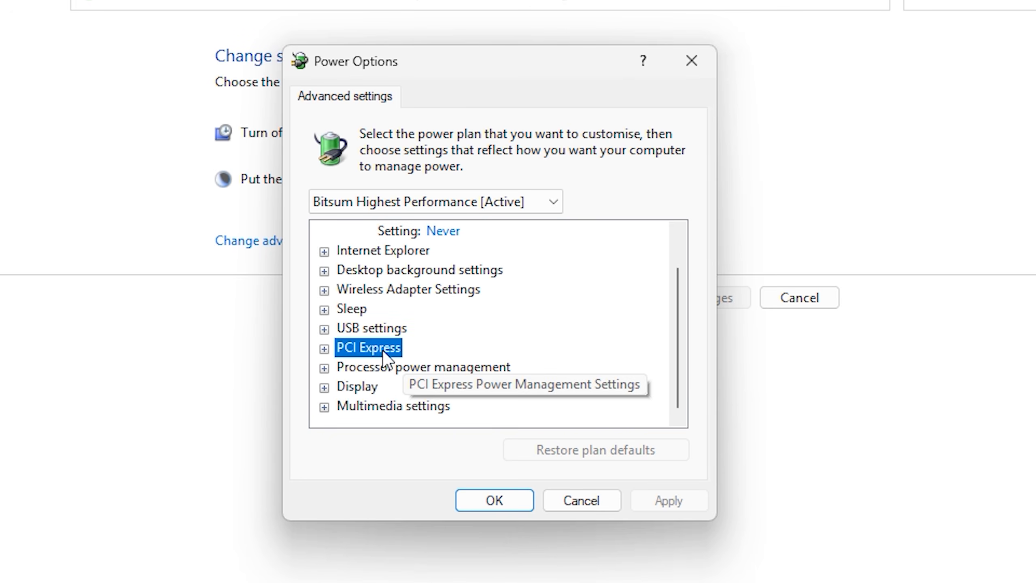
left_click(323, 349)
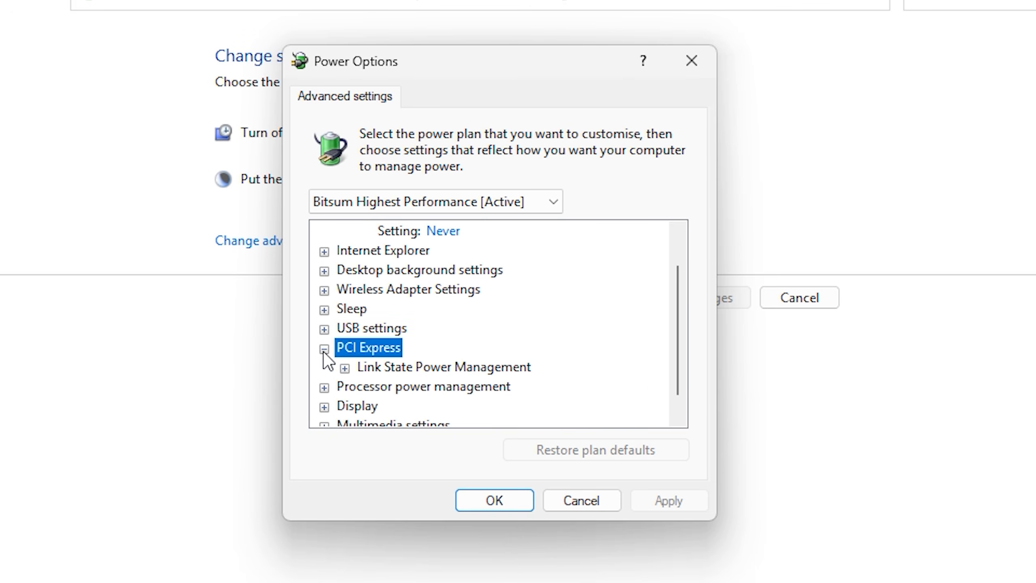
left_click(398, 371)
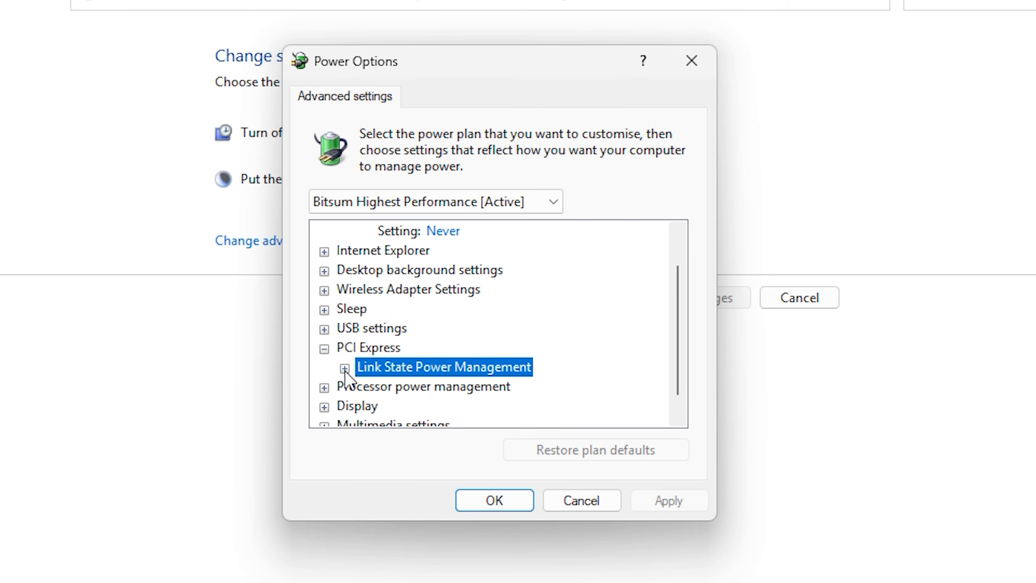
left_click(344, 368)
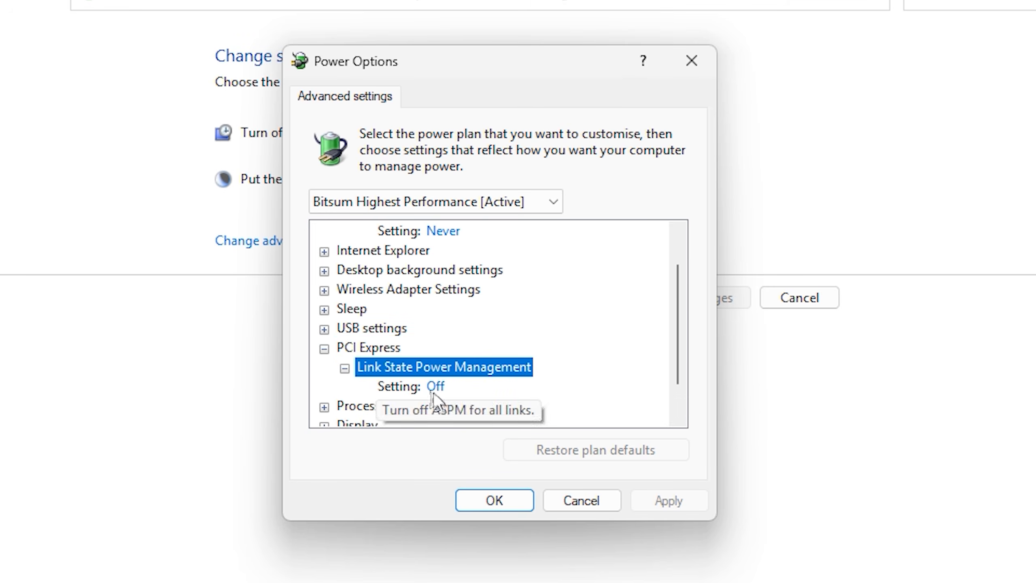
left_click(485, 392)
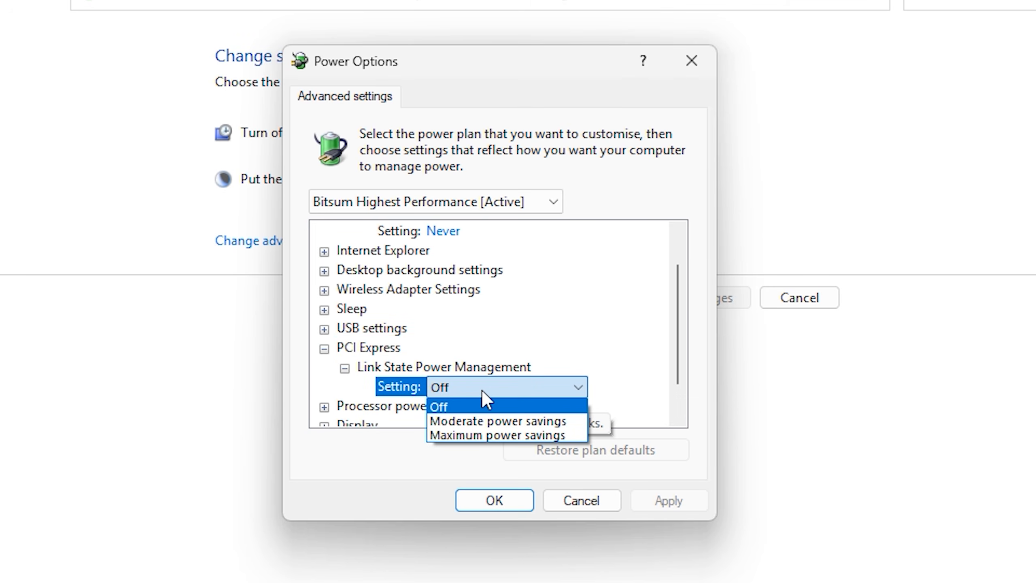
left_click(468, 388)
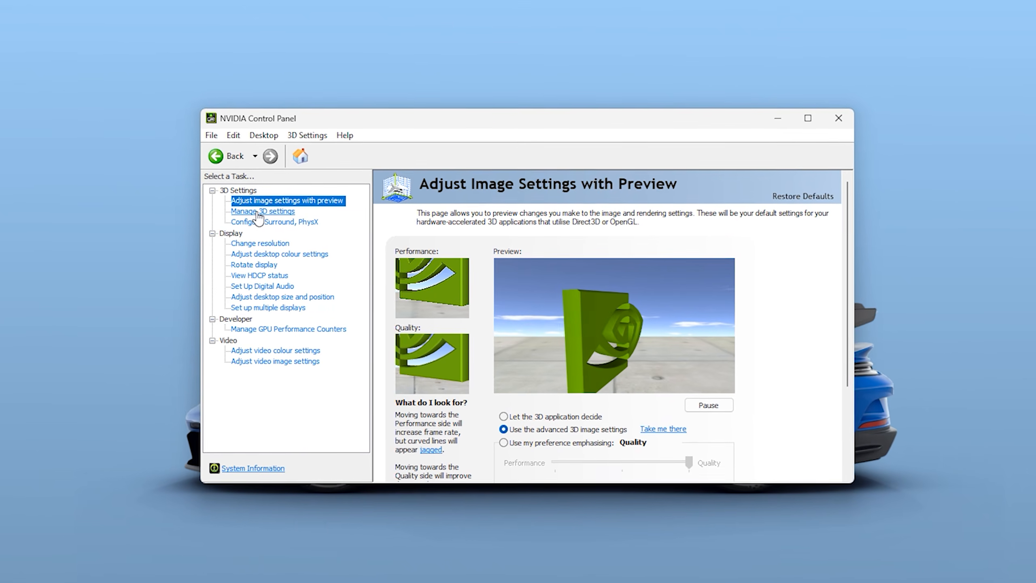
In NVIDIA Control Panel's global 3D settings, set Power management mode to Prefer maximum performance
left_click(261, 214)
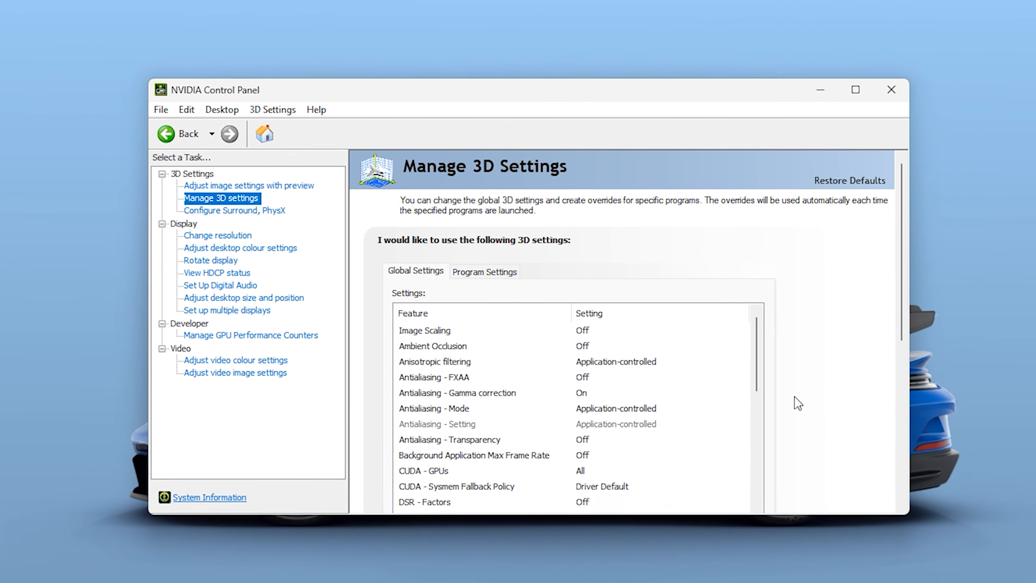
scroll(775, 397, "down", 2)
scroll(577, 380, "down", 2)
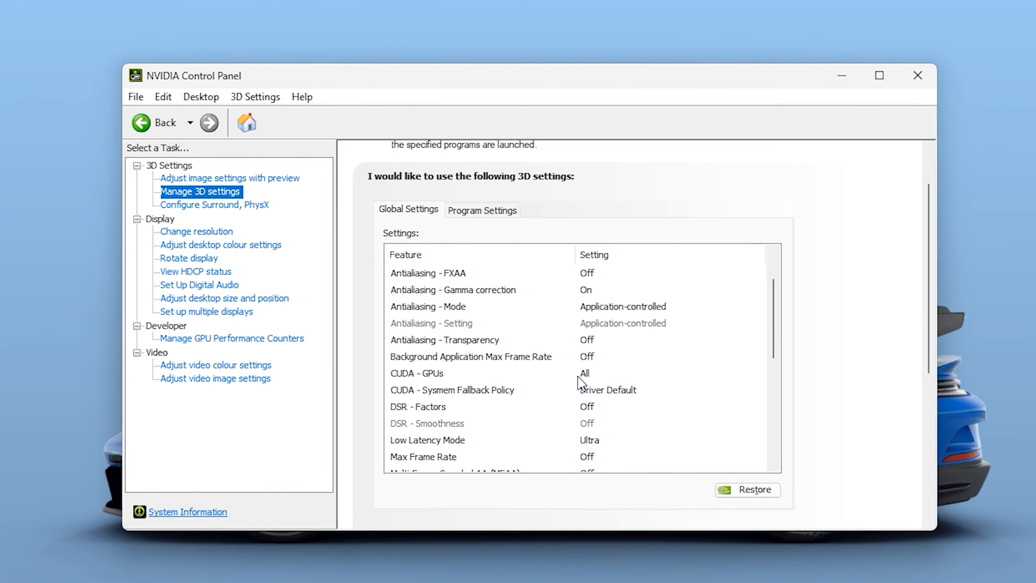
scroll(582, 385, "down", 2)
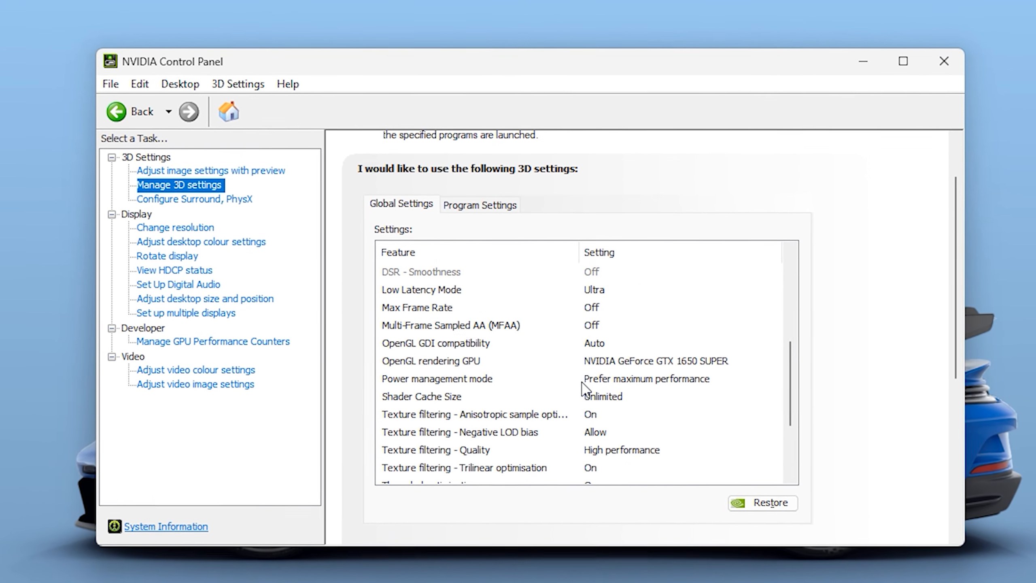
left_click(430, 381)
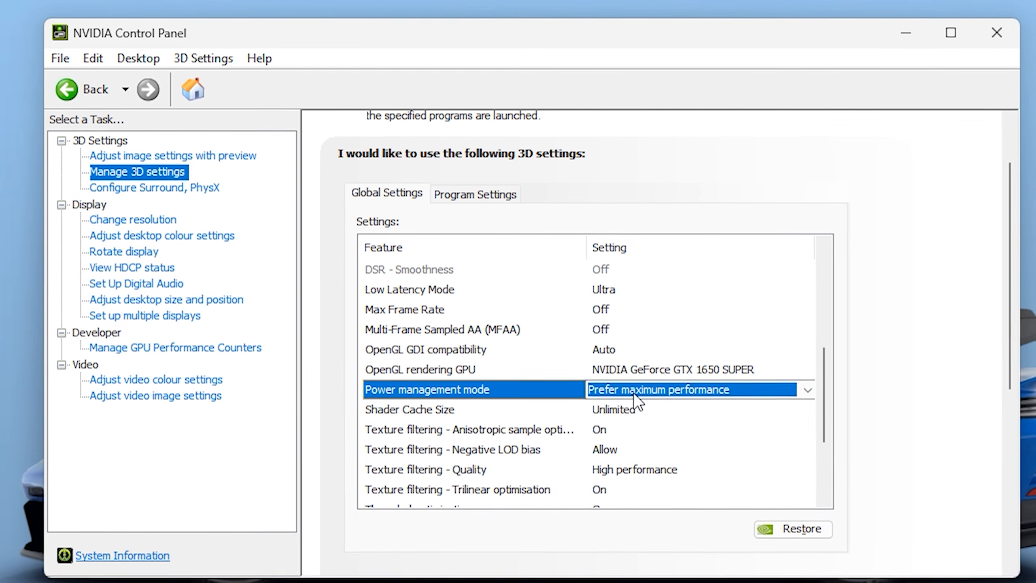
left_click(627, 389)
left_click(545, 394)
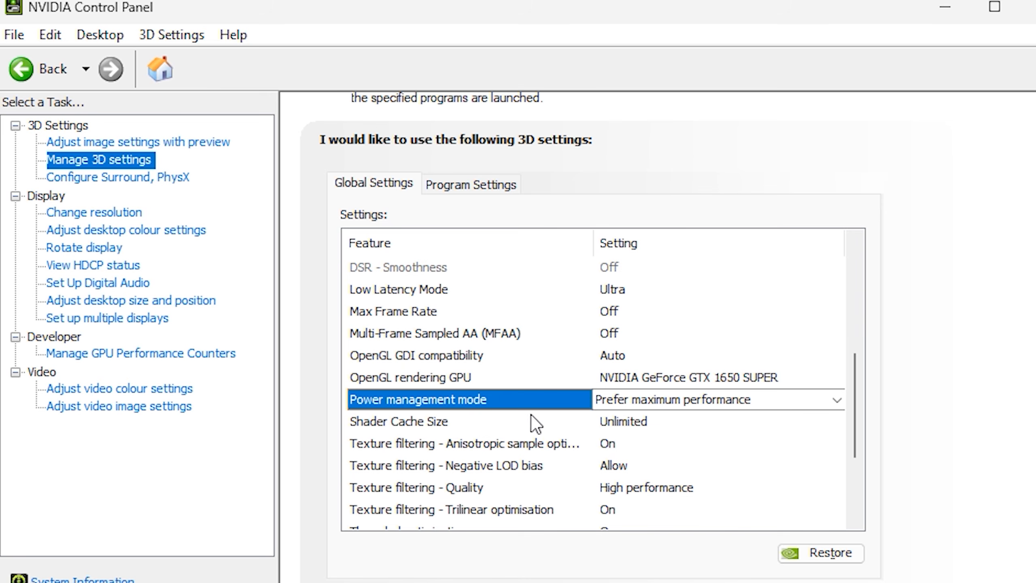
left_click(636, 401)
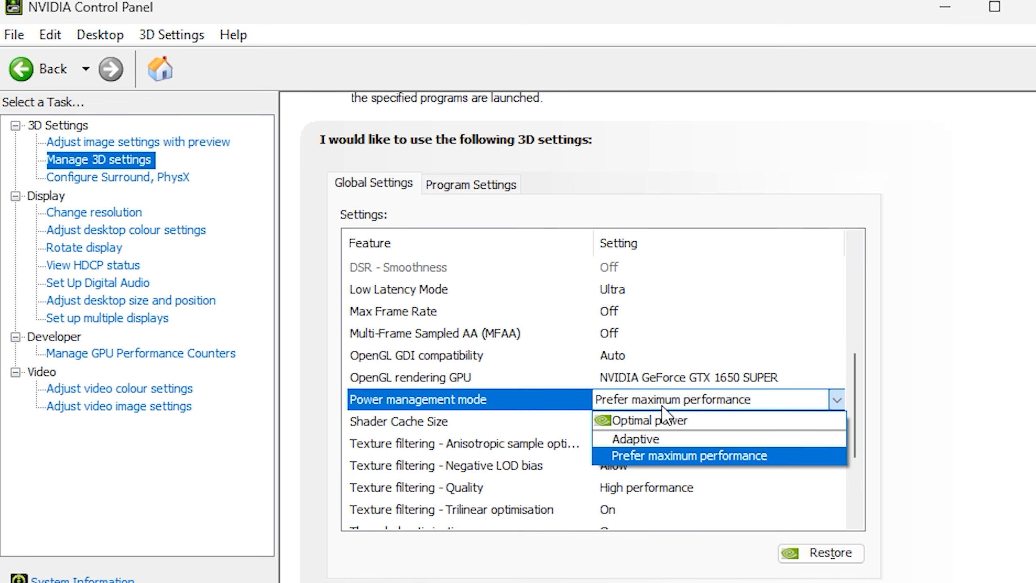
left_click(572, 401)
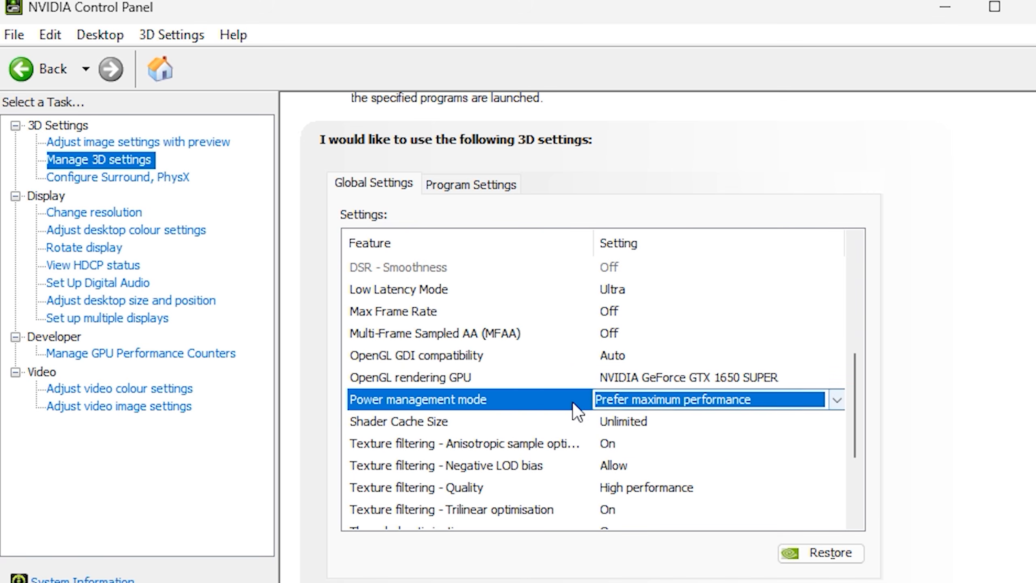
Set the global Shader Cache Size to Unlimited
left_click(427, 420)
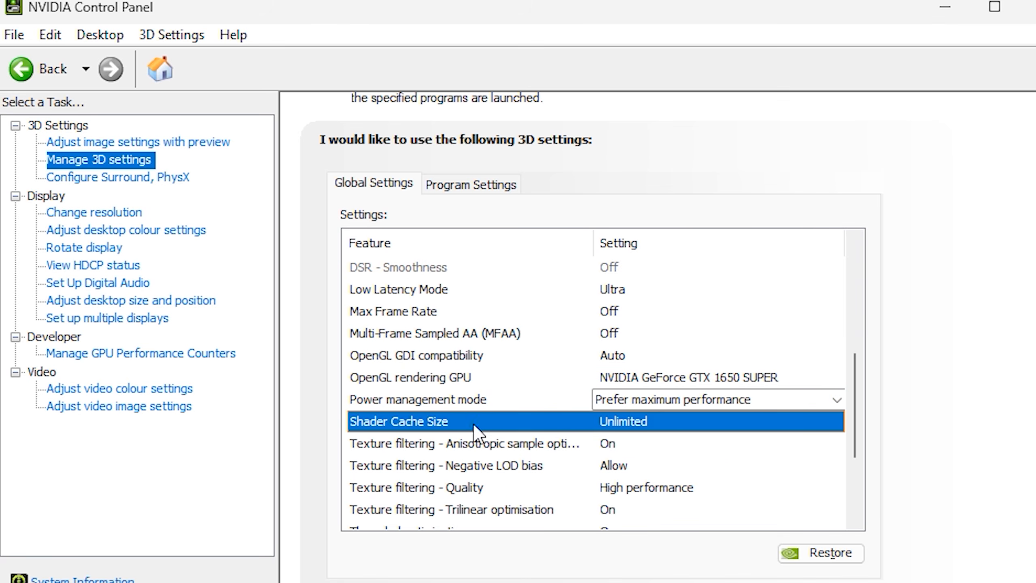
left_click(656, 424)
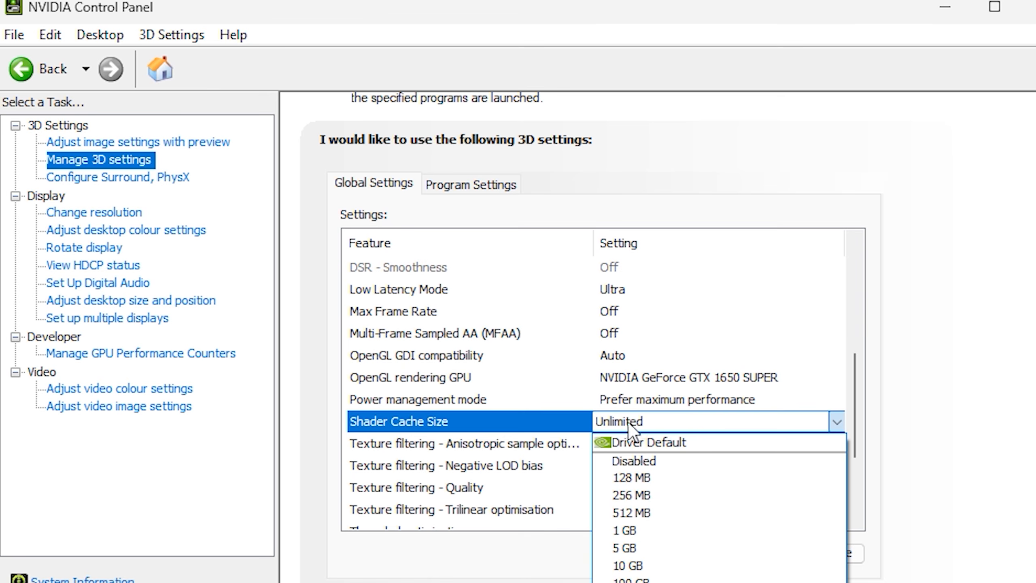
left_click(638, 428)
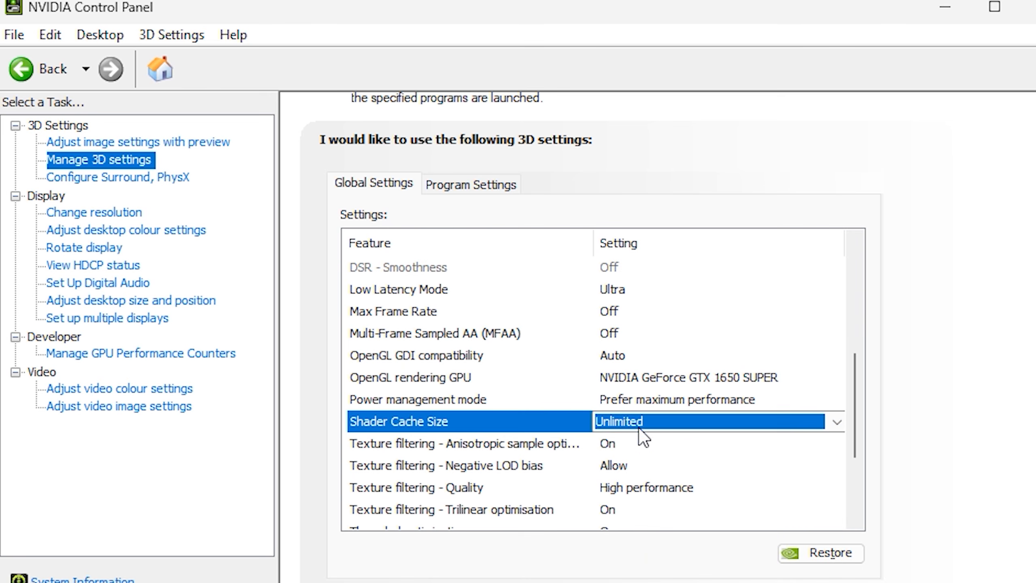
Set the global Texture filtering - Quality option to High performance
scroll(477, 472, "down", 1)
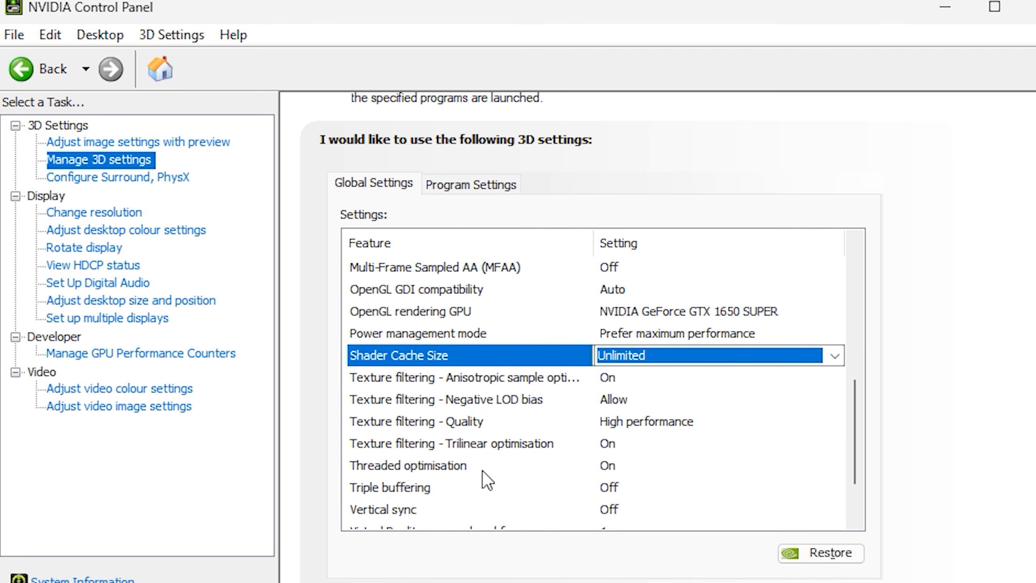
left_click(409, 425)
left_click(648, 421)
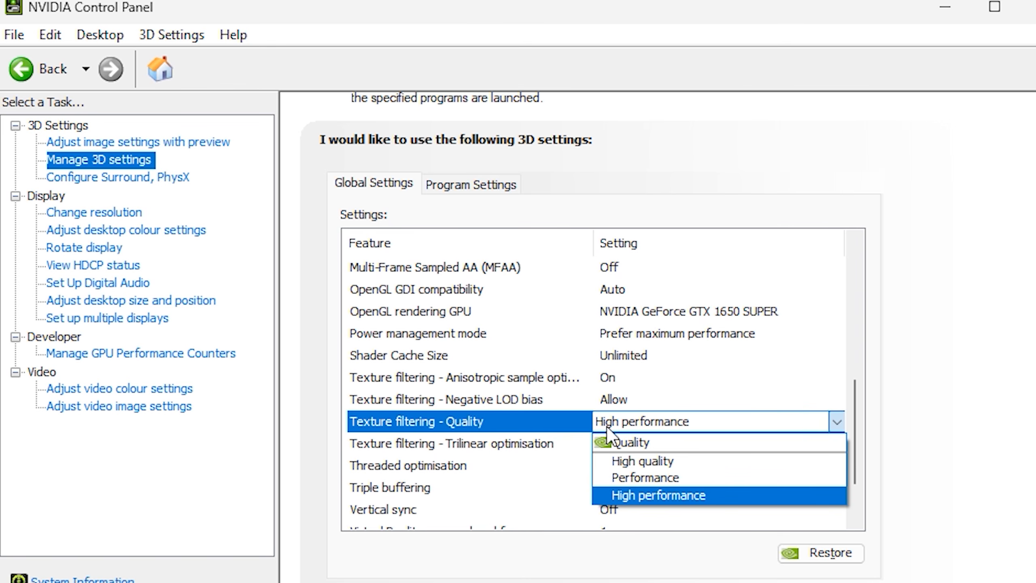
left_click(542, 426)
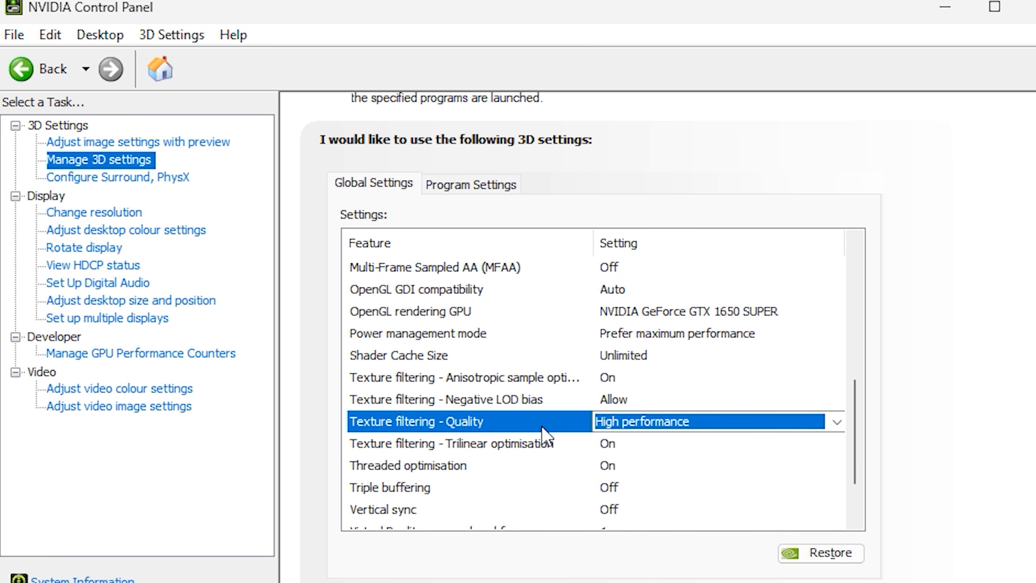
Set the global Threaded optimisation option to On
left_click(423, 469)
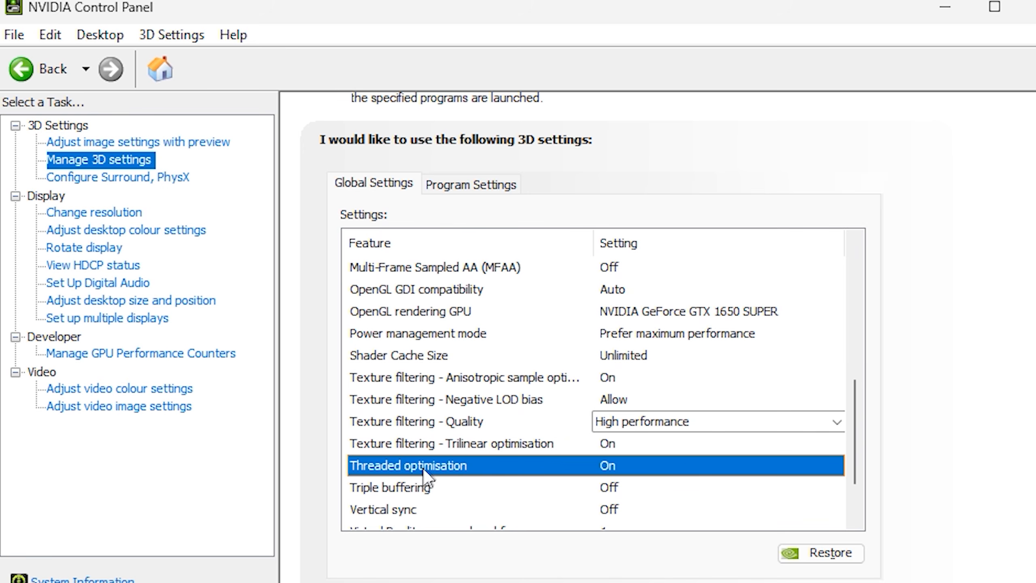
left_click(650, 466)
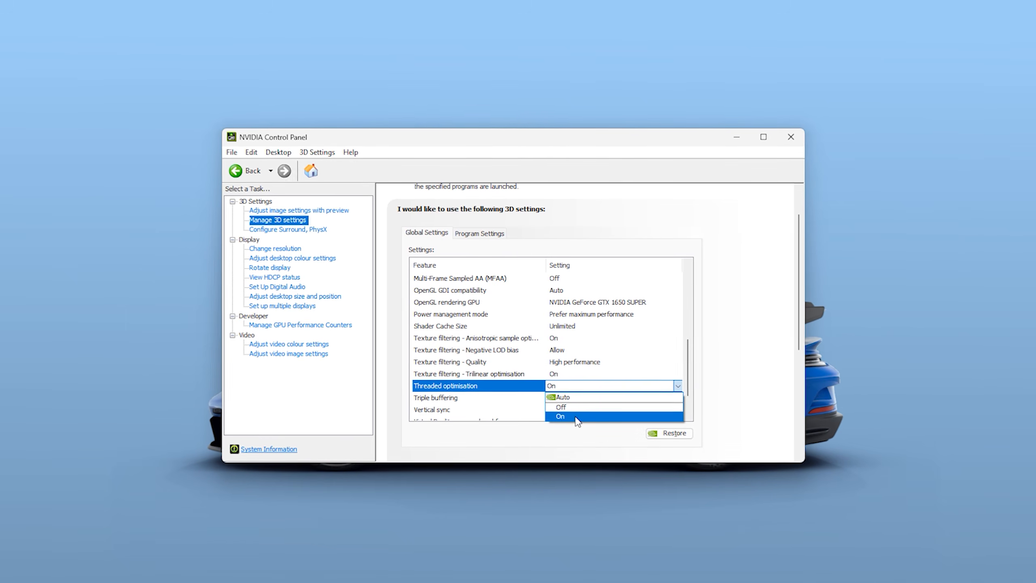
left_click(636, 522)
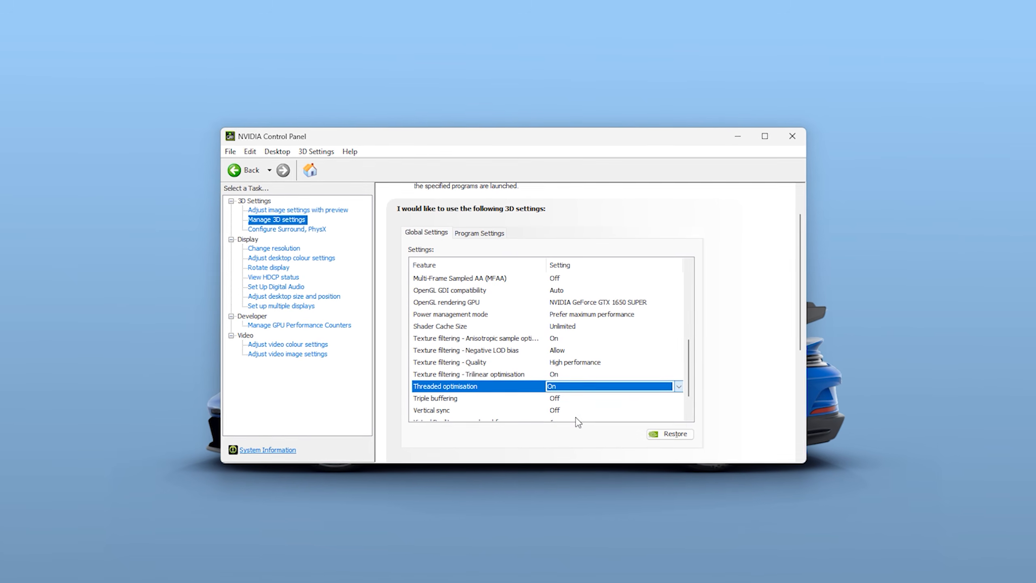
left_click(568, 386)
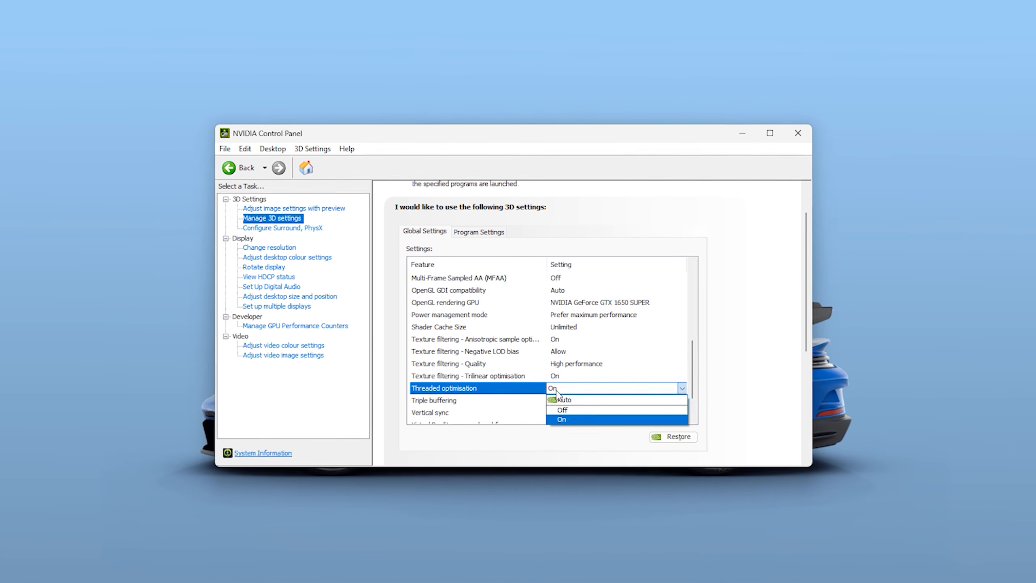
left_click(526, 393)
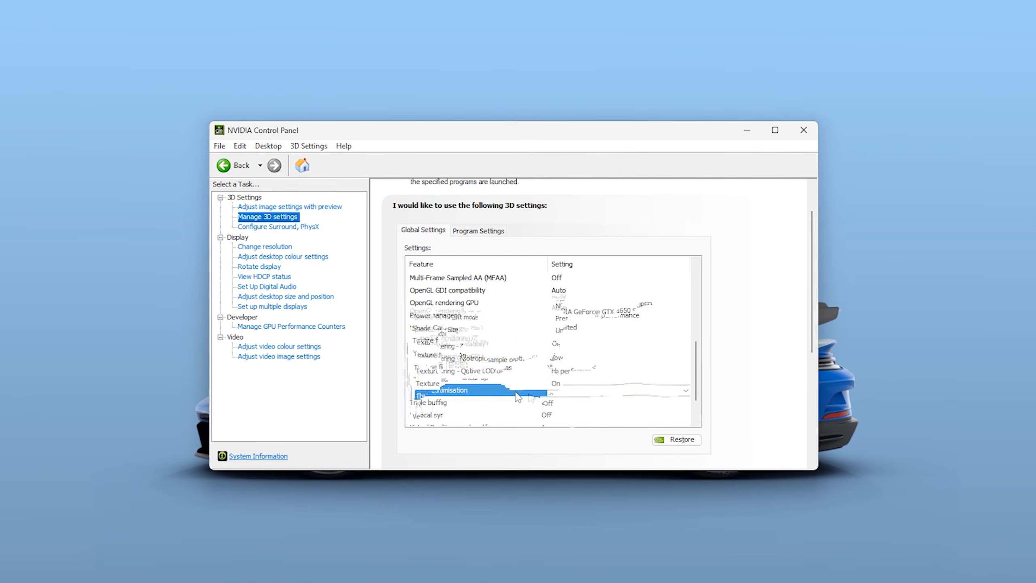
scroll(515, 406, "down", 1)
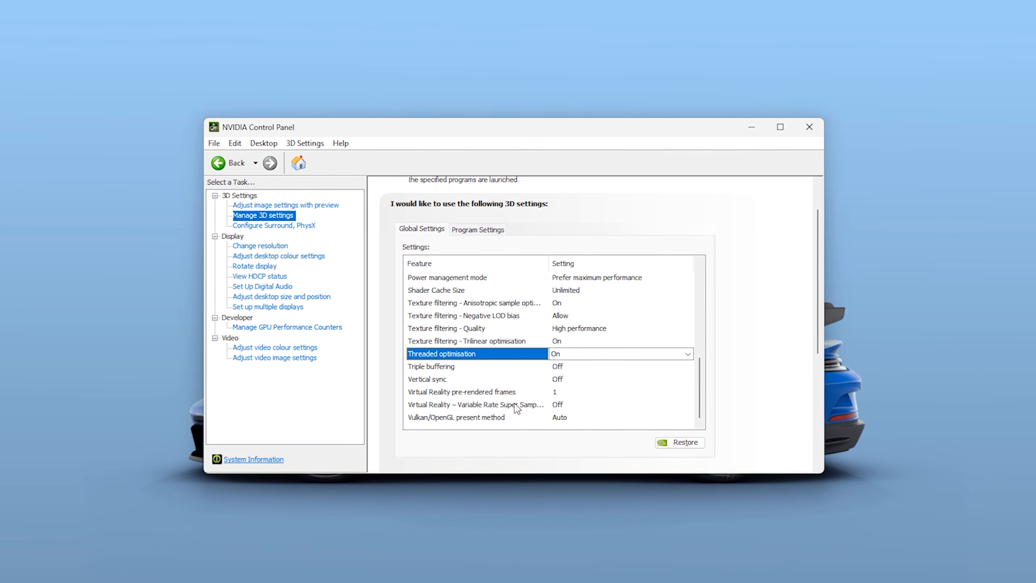